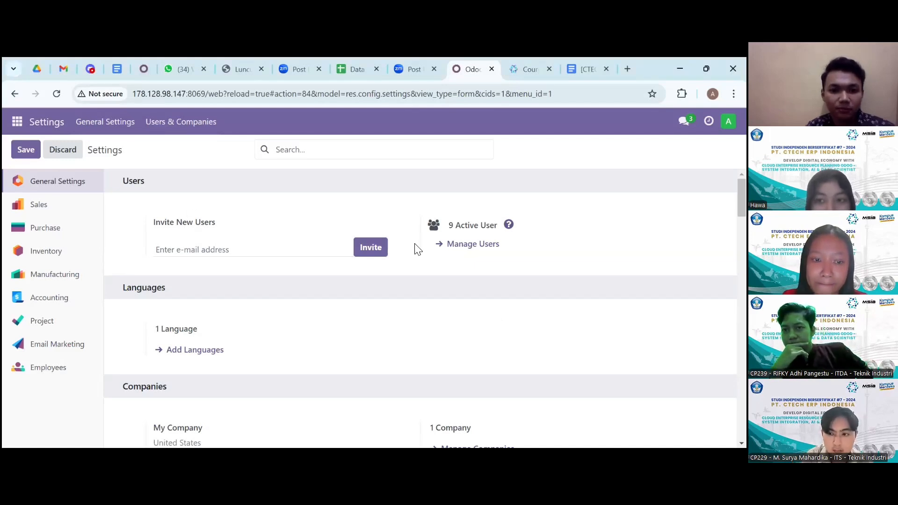
Step: Open the user management list and review the access rights of the fourth user, including the Purchase access level
{"action": "left_click", "coordinate": [459, 252]}
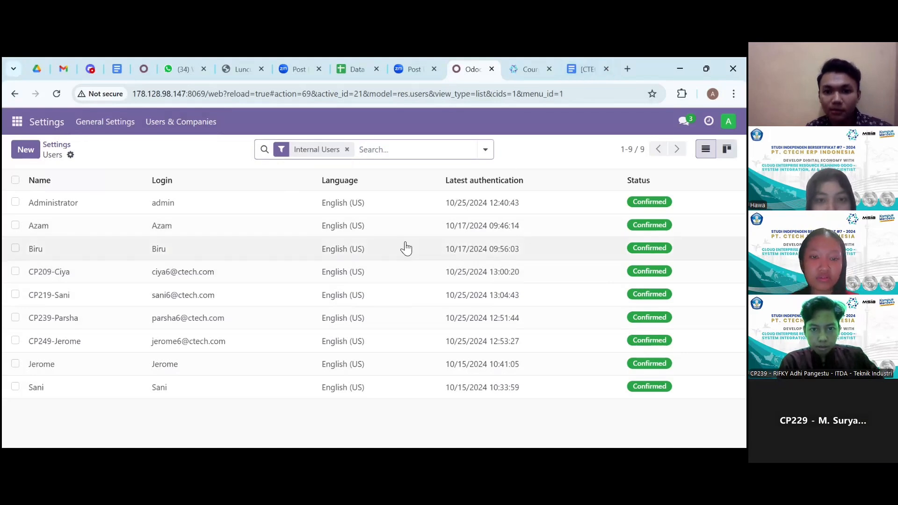
{"action": "left_click", "coordinate": [334, 276]}
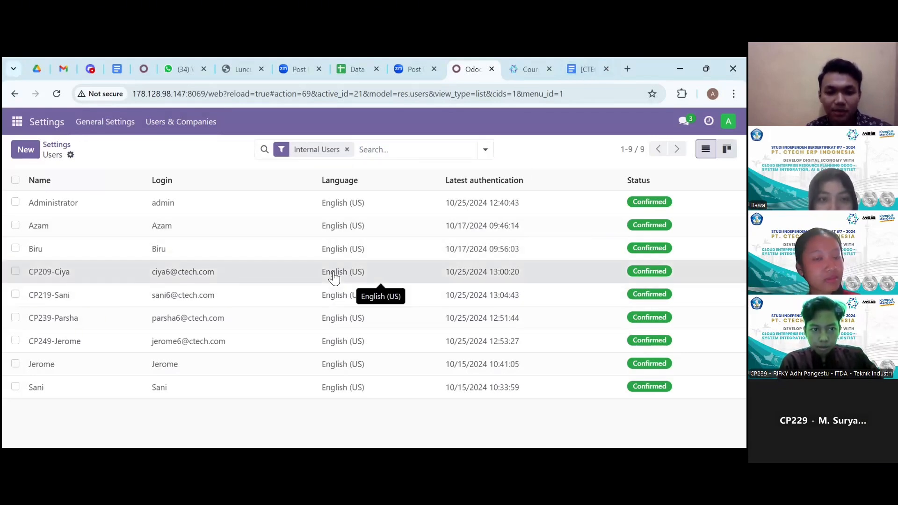
{"action": "scroll", "coordinate": [331, 353], "scroll_direction": "down", "scroll_amount": 3}
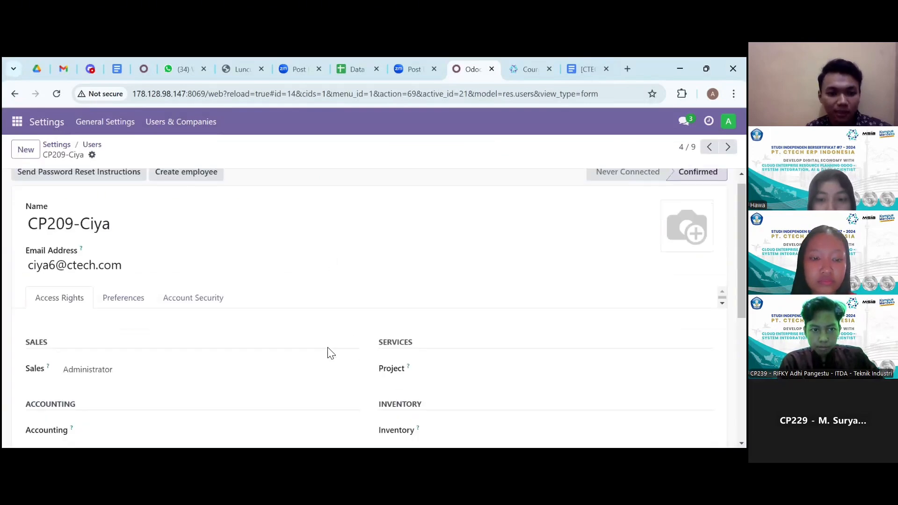
{"action": "scroll", "coordinate": [330, 354], "scroll_direction": "down", "scroll_amount": 1}
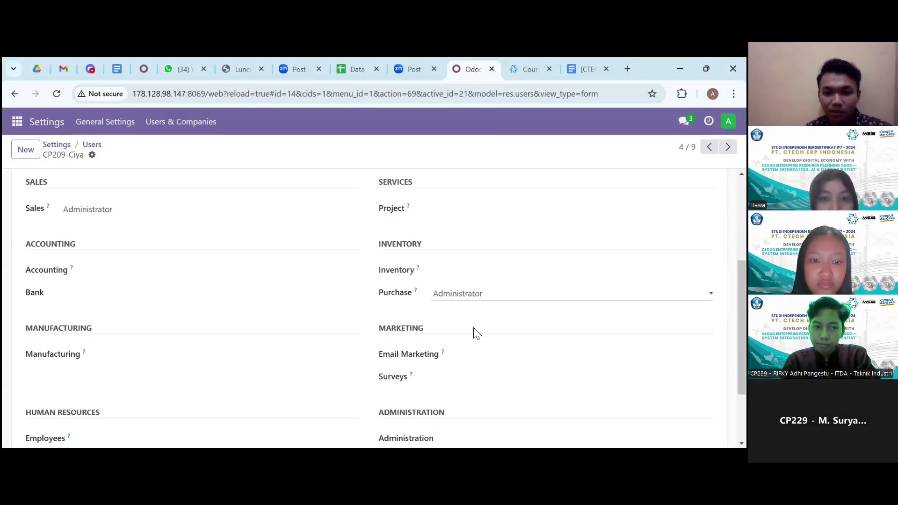
{"action": "left_click", "coordinate": [475, 294]}
{"action": "left_click", "coordinate": [469, 336]}
{"action": "scroll", "coordinate": [431, 361], "scroll_direction": "down", "scroll_amount": 2}
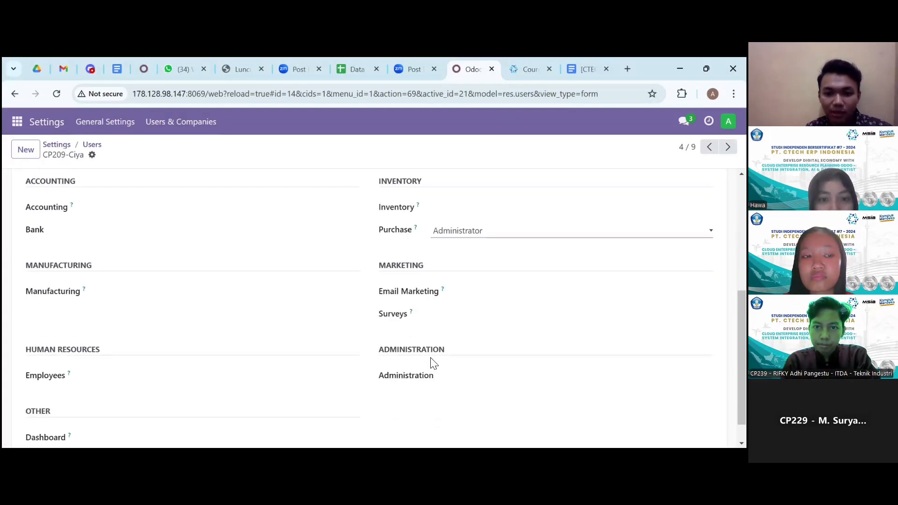
{"action": "scroll", "coordinate": [431, 362], "scroll_direction": "up", "scroll_amount": 4}
{"action": "scroll", "coordinate": [431, 362], "scroll_direction": "up", "scroll_amount": 2}
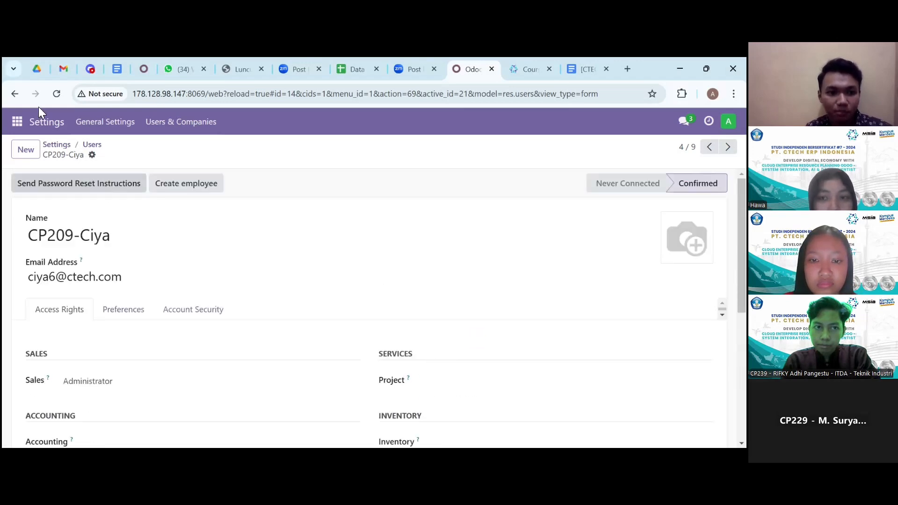
{"action": "left_click", "coordinate": [15, 94]}
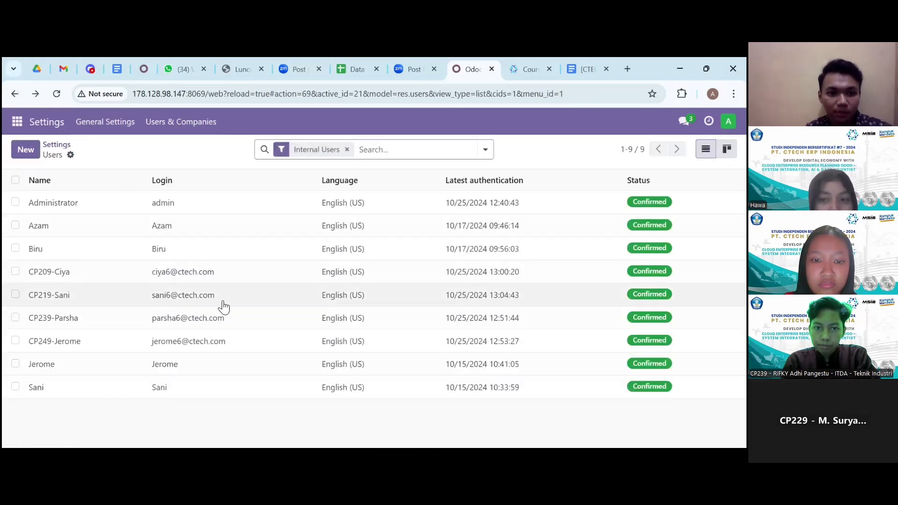
Step: Review the fifth user's access rights and the options available for the Purchase access level, and return to the user list
{"action": "left_click", "coordinate": [231, 298]}
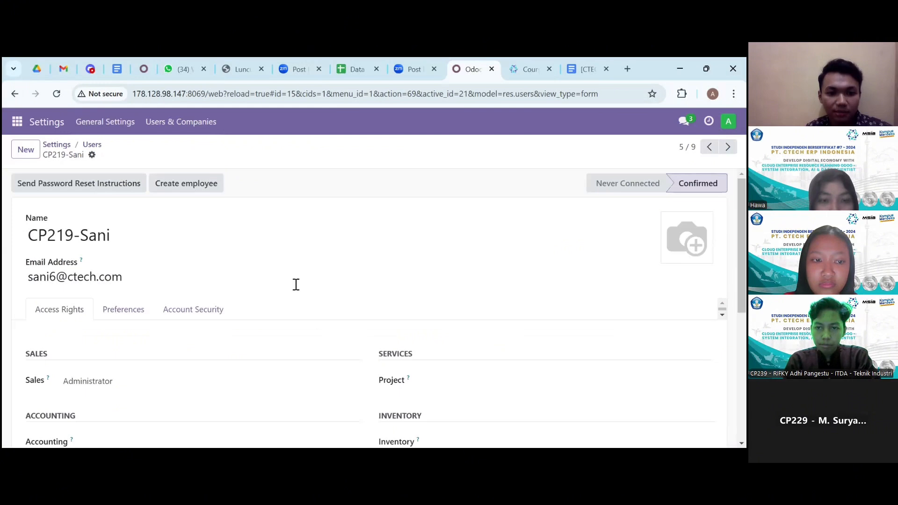
{"action": "scroll", "coordinate": [301, 329], "scroll_direction": "down", "scroll_amount": 5}
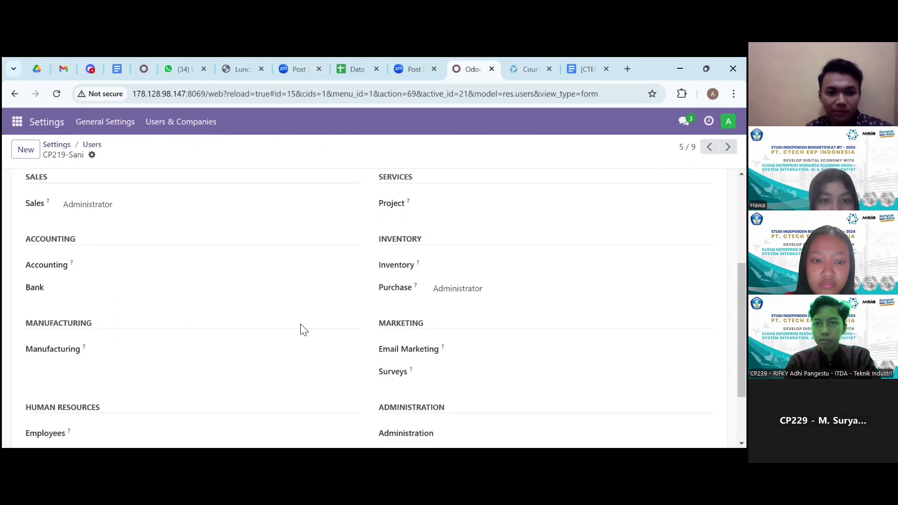
{"action": "scroll", "coordinate": [301, 330], "scroll_direction": "up", "scroll_amount": 1}
{"action": "scroll", "coordinate": [301, 330], "scroll_direction": "down", "scroll_amount": 1}
{"action": "left_click", "coordinate": [466, 259]}
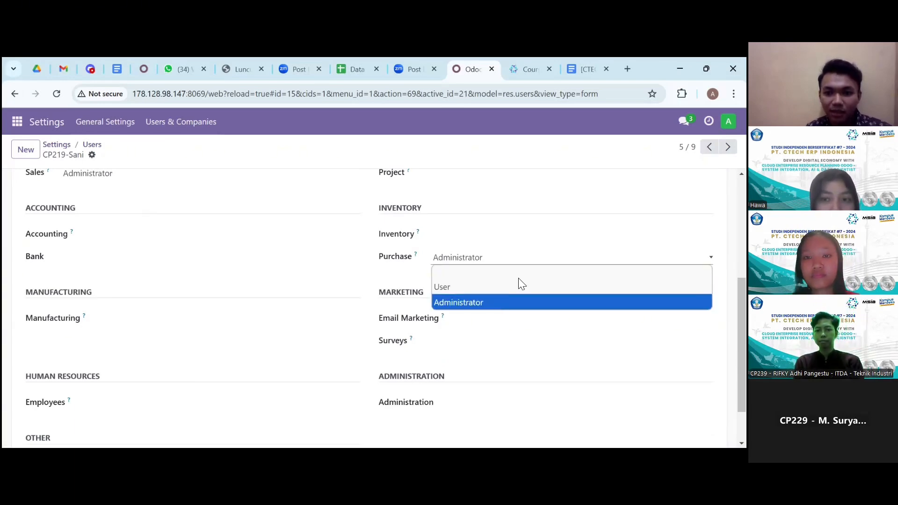
{"action": "left_click", "coordinate": [514, 257]}
{"action": "scroll", "coordinate": [283, 269], "scroll_direction": "down", "scroll_amount": 1}
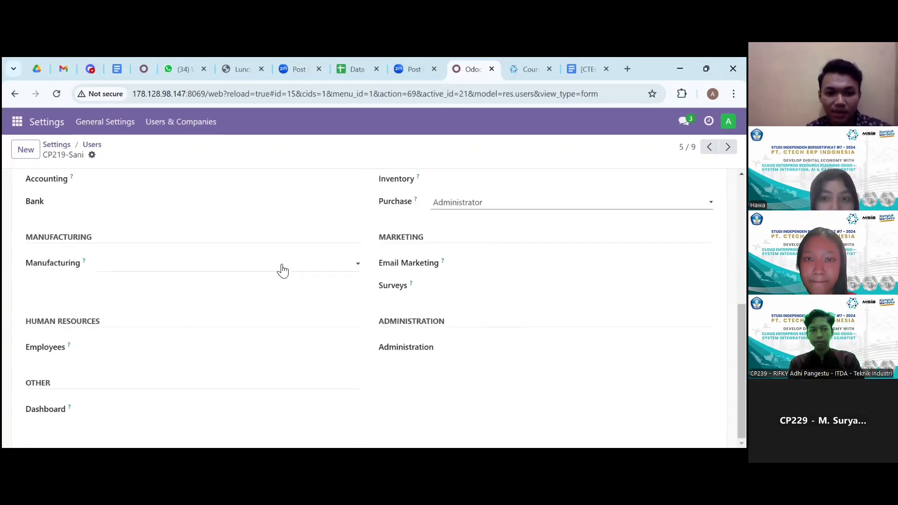
{"action": "scroll", "coordinate": [283, 269], "scroll_direction": "up", "scroll_amount": 5}
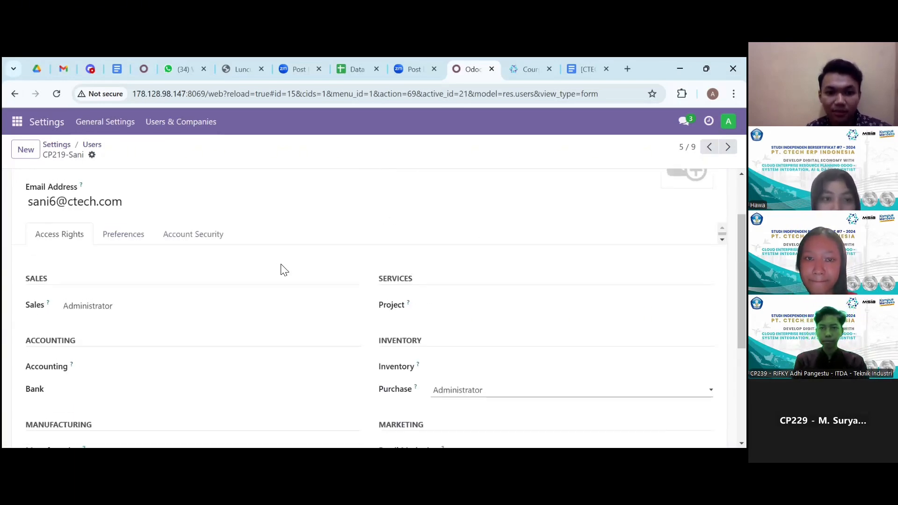
{"action": "left_click", "coordinate": [15, 94]}
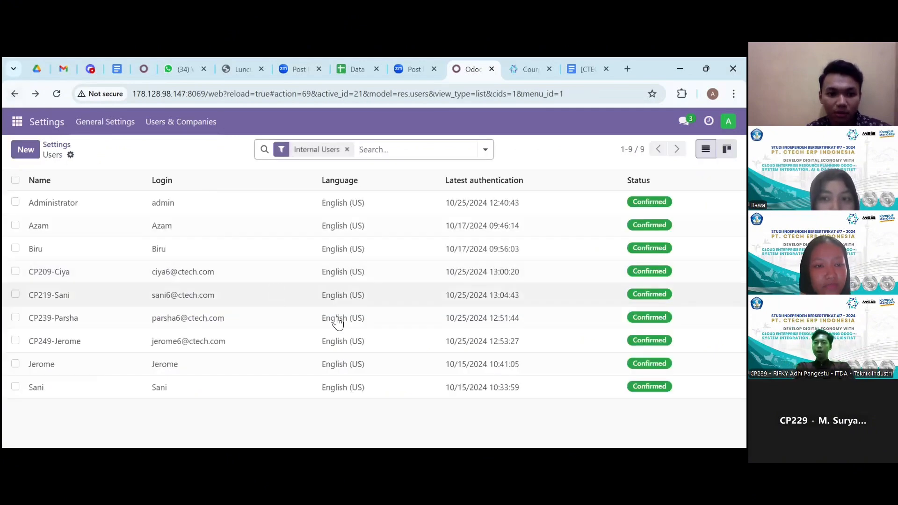
Step: Review all access rights of the sixth user, from Sales to Dashboard, and return to the user list
{"action": "left_click", "coordinate": [346, 324]}
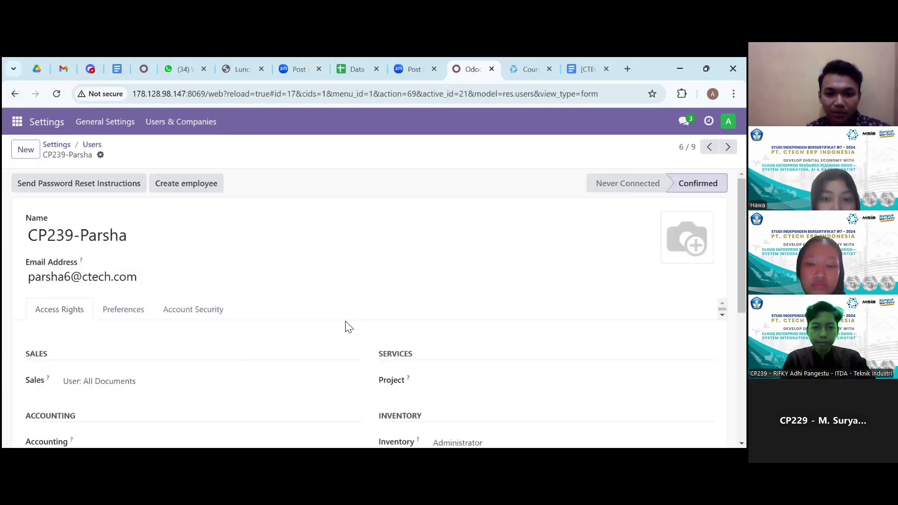
{"action": "scroll", "coordinate": [499, 337], "scroll_direction": "down", "scroll_amount": 4}
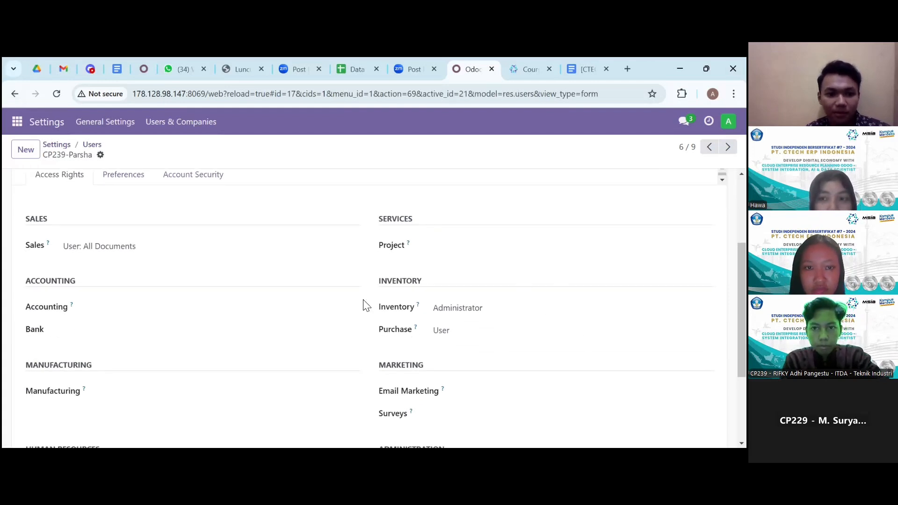
{"action": "scroll", "coordinate": [366, 305], "scroll_direction": "down", "scroll_amount": 2}
{"action": "scroll", "coordinate": [367, 305], "scroll_direction": "up", "scroll_amount": 2}
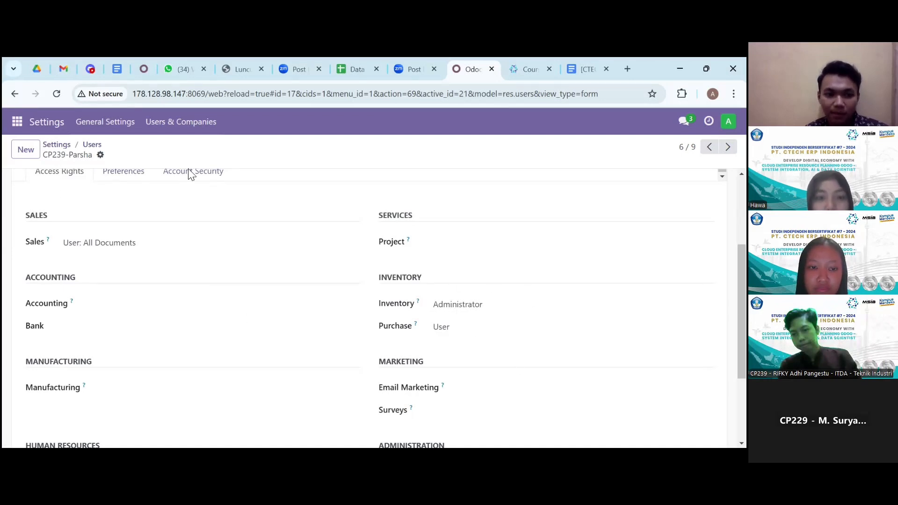
{"action": "scroll", "coordinate": [352, 375], "scroll_direction": "down", "scroll_amount": 3}
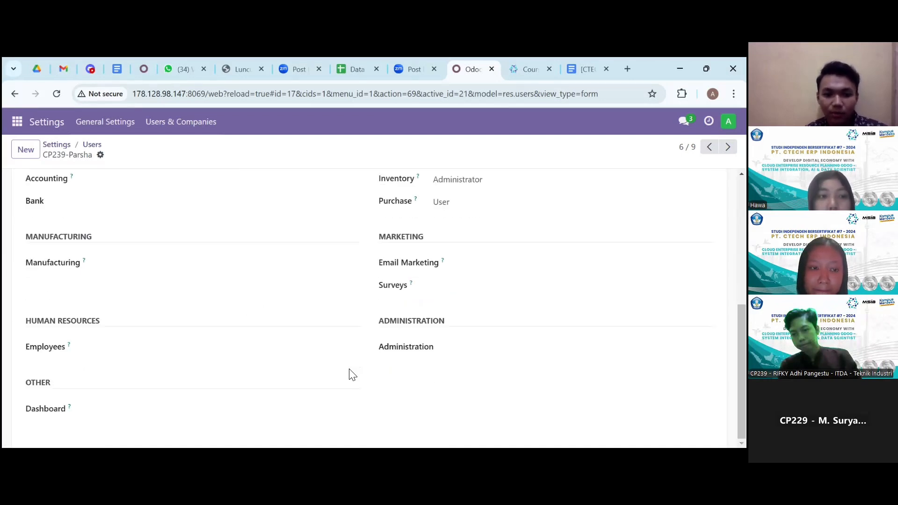
{"action": "scroll", "coordinate": [352, 374], "scroll_direction": "up", "scroll_amount": 4}
{"action": "scroll", "coordinate": [352, 374], "scroll_direction": "up", "scroll_amount": 2}
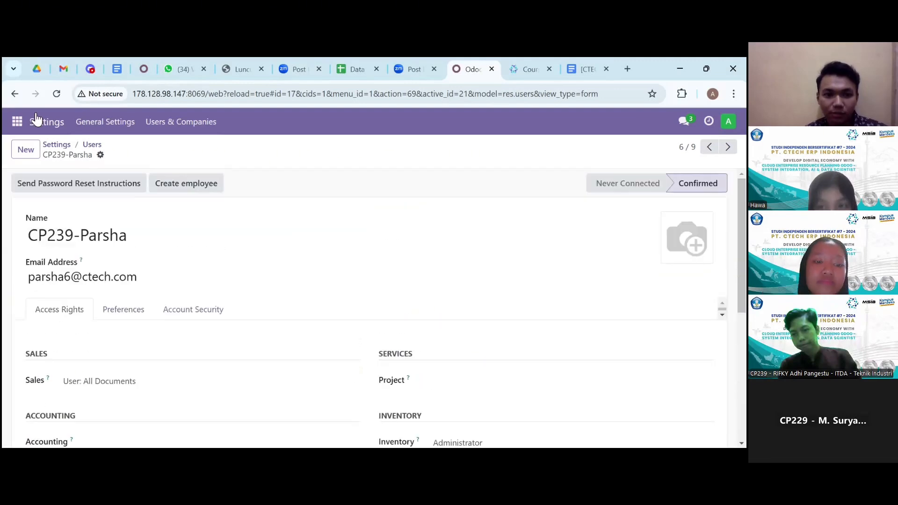
{"action": "left_click", "coordinate": [14, 95]}
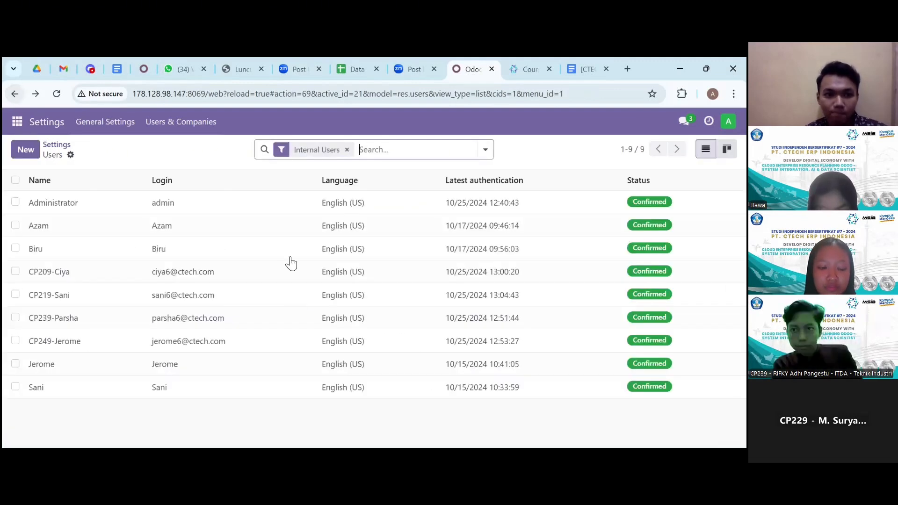
Step: Open the seventh user and examine the available access levels for Inventory and Purchase
{"action": "left_click", "coordinate": [286, 349]}
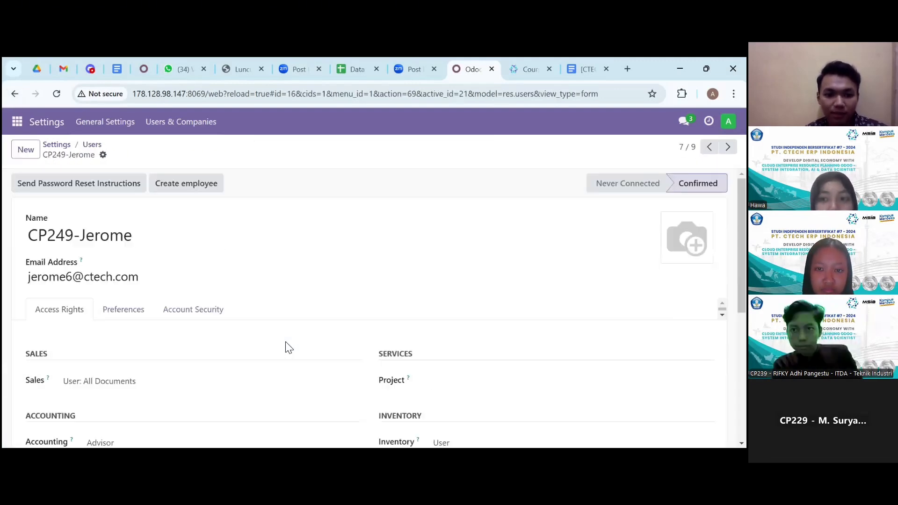
{"action": "scroll", "coordinate": [289, 349], "scroll_direction": "down", "scroll_amount": 2}
{"action": "scroll", "coordinate": [288, 348], "scroll_direction": "down", "scroll_amount": 1}
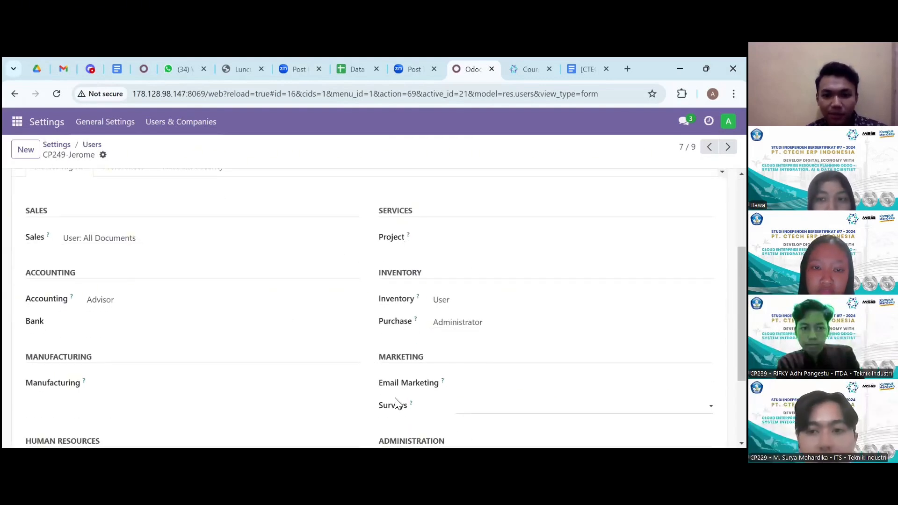
{"action": "left_click", "coordinate": [459, 305]}
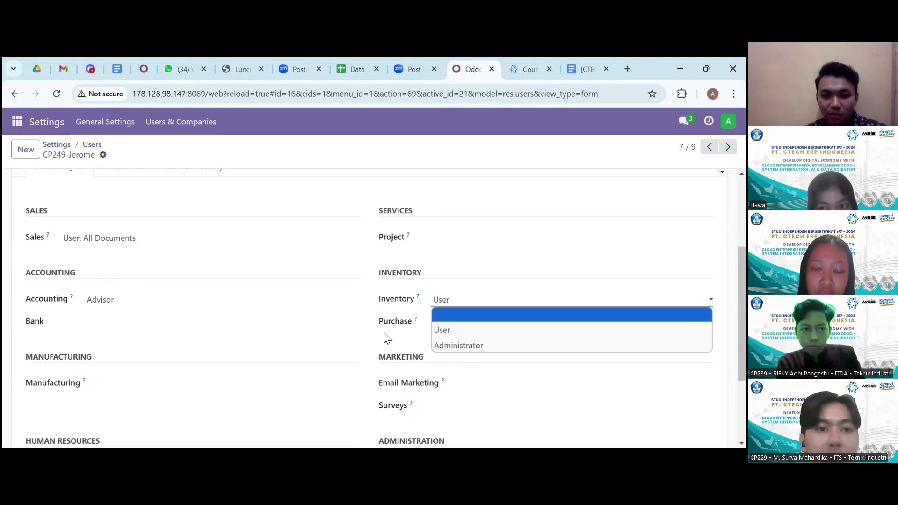
{"action": "left_click", "coordinate": [462, 329]}
{"action": "left_click", "coordinate": [462, 329]}
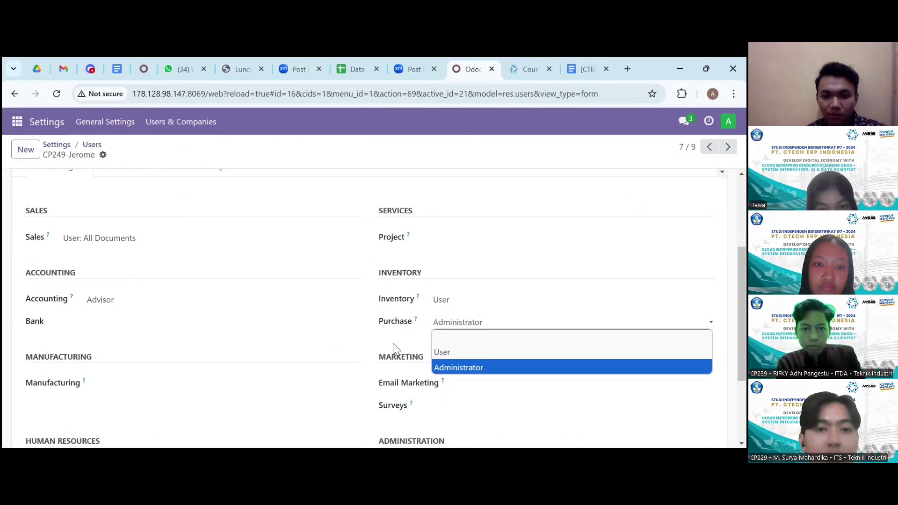
{"action": "left_click", "coordinate": [448, 265]}
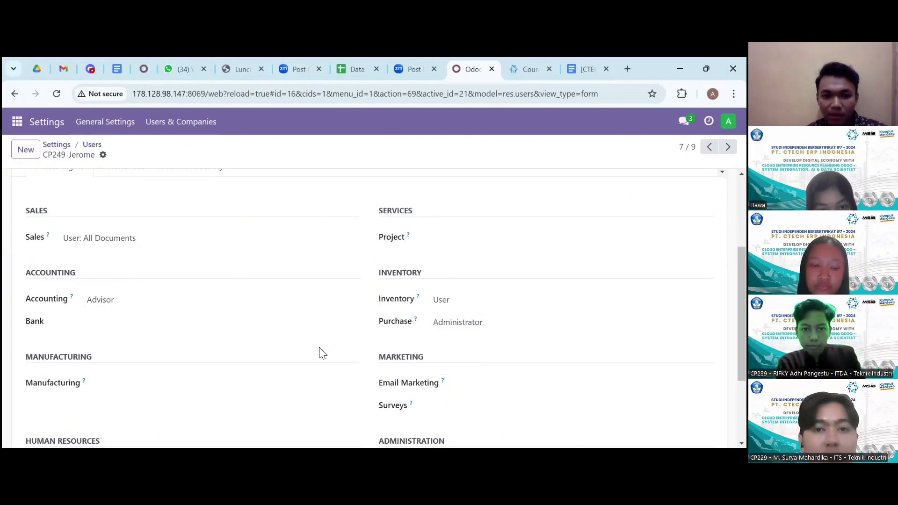
Step: Set the seventh user's Accounting access level to blank, save the user and return to the user list
{"action": "left_click", "coordinate": [112, 300]}
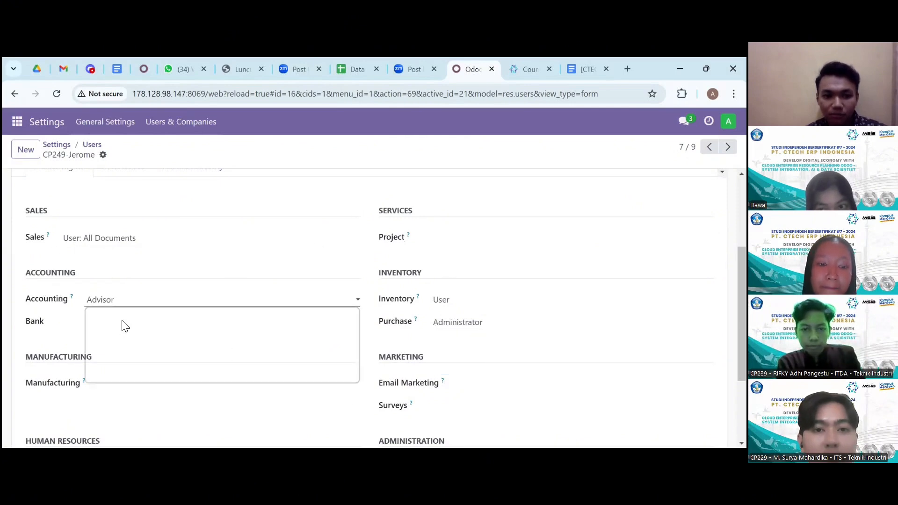
{"action": "left_click", "coordinate": [132, 312]}
{"action": "scroll", "coordinate": [154, 273], "scroll_direction": "up", "scroll_amount": 1}
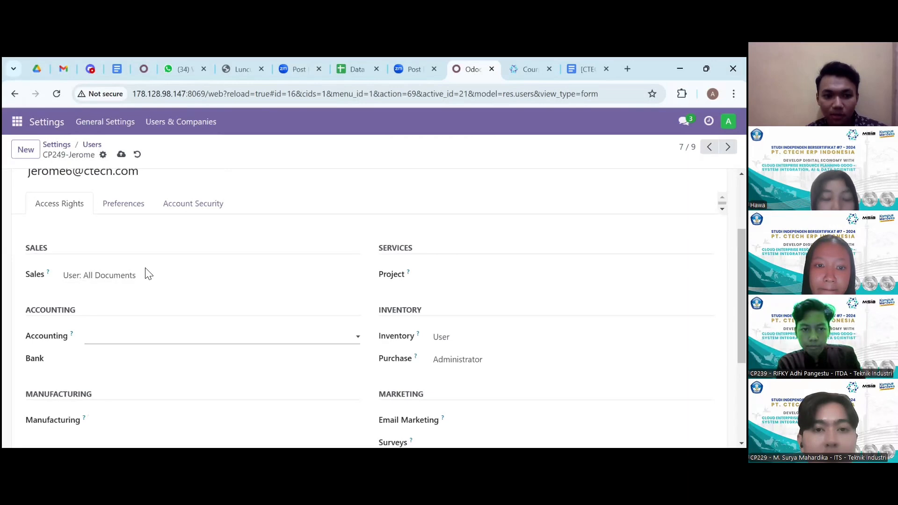
{"action": "scroll", "coordinate": [144, 277], "scroll_direction": "down", "scroll_amount": 3}
{"action": "scroll", "coordinate": [144, 277], "scroll_direction": "up", "scroll_amount": 4}
{"action": "left_click", "coordinate": [123, 155]}
{"action": "left_click", "coordinate": [15, 93]}
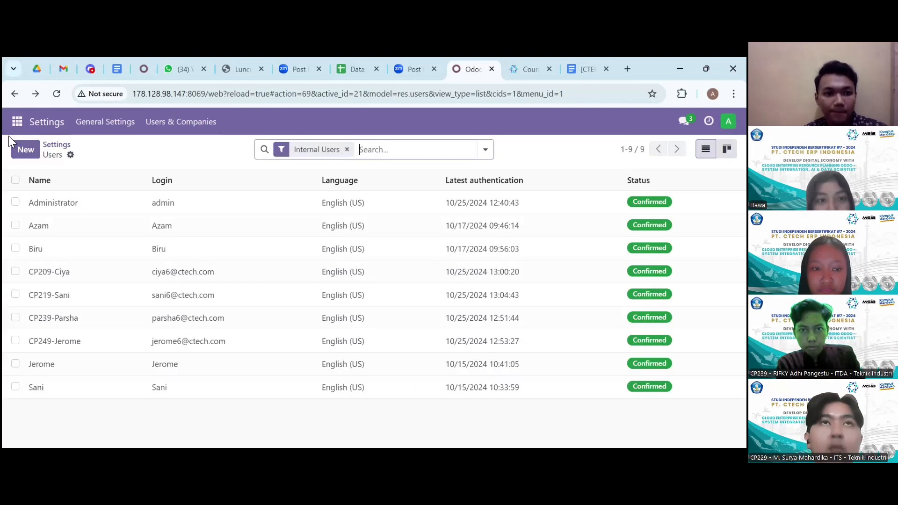
Step: Open the Purchase section of the general settings at the order options
{"action": "left_click", "coordinate": [17, 122]}
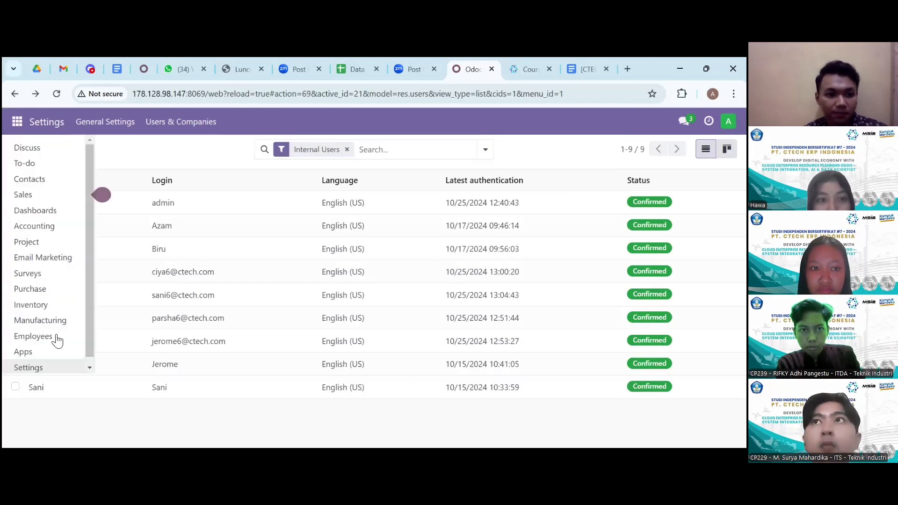
{"action": "left_click", "coordinate": [108, 121]}
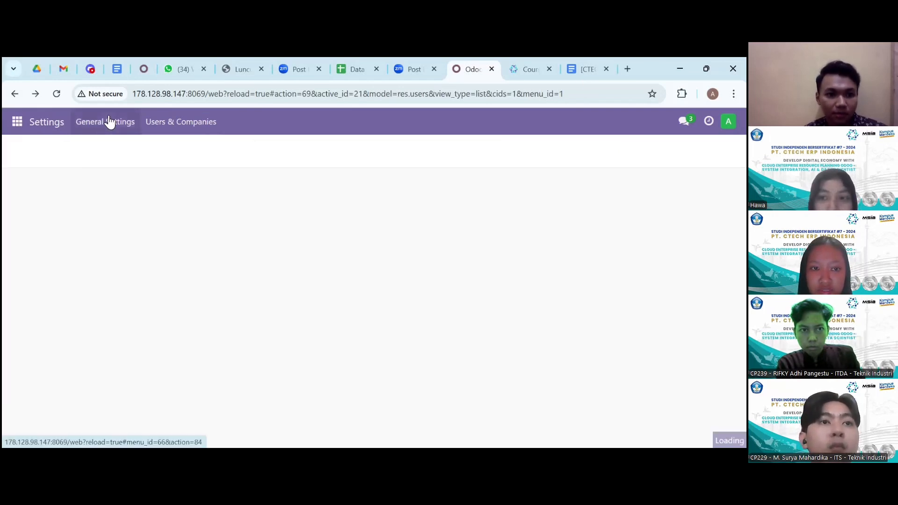
{"action": "left_click", "coordinate": [45, 227]}
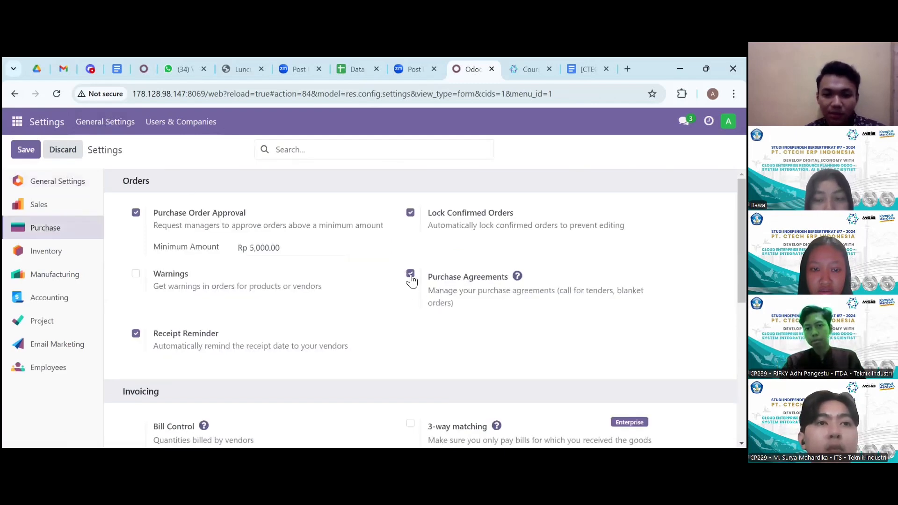
{"action": "mouse_move", "coordinate": [411, 279]}
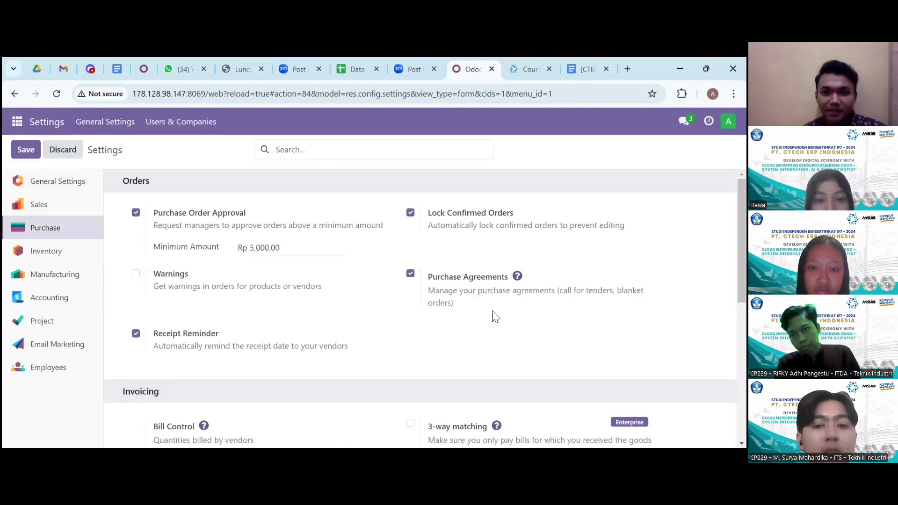
Step: Switch the Purchase Agreements option off and on again, and save the settings
{"action": "left_click", "coordinate": [412, 277]}
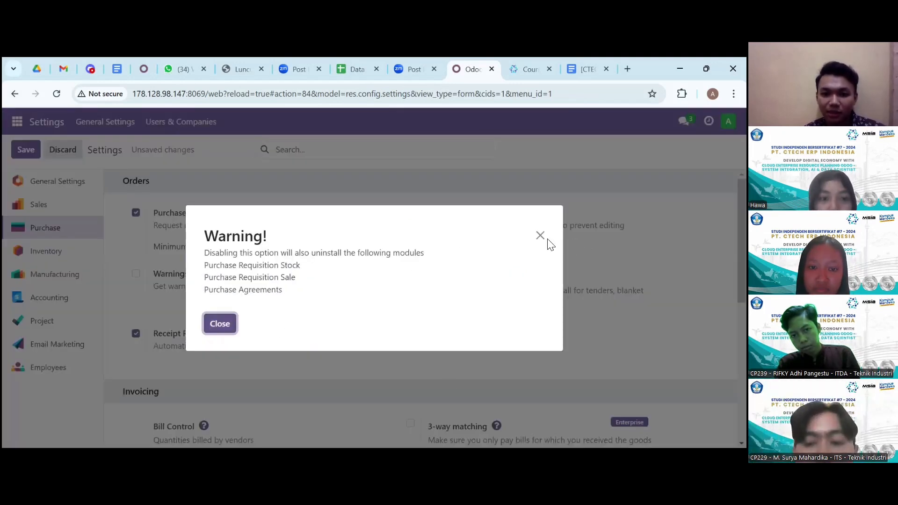
{"action": "left_click", "coordinate": [541, 238]}
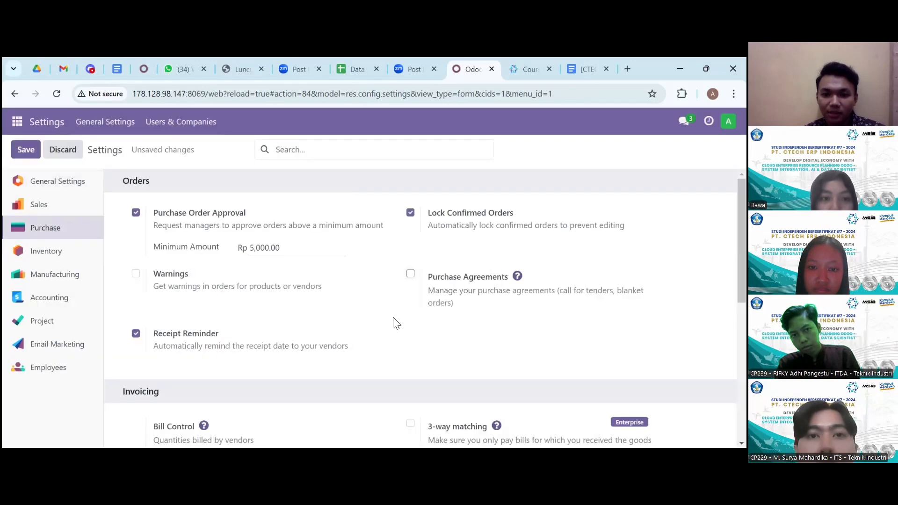
{"action": "left_click", "coordinate": [411, 275]}
{"action": "scroll", "coordinate": [414, 282], "scroll_direction": "down", "scroll_amount": 1}
{"action": "scroll", "coordinate": [414, 282], "scroll_direction": "up", "scroll_amount": 1}
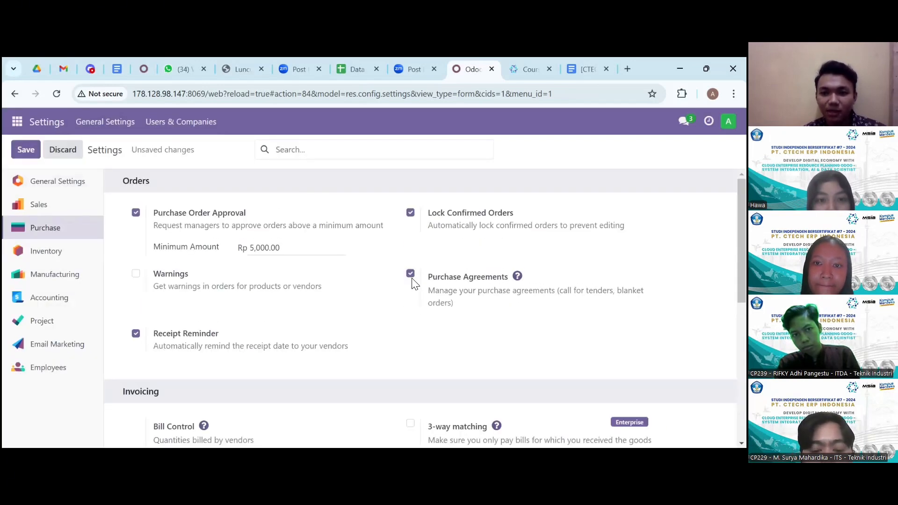
{"action": "left_click", "coordinate": [27, 152]}
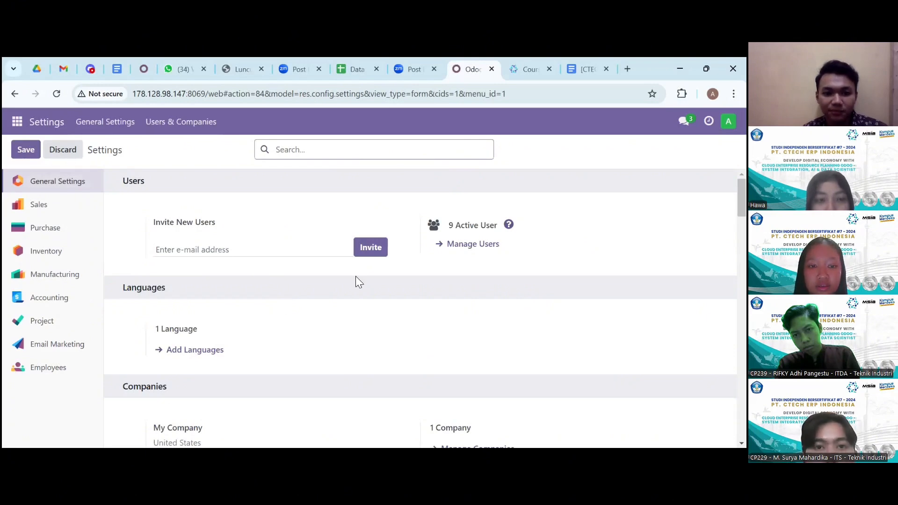
{"action": "scroll", "coordinate": [302, 299], "scroll_direction": "down", "scroll_amount": 1}
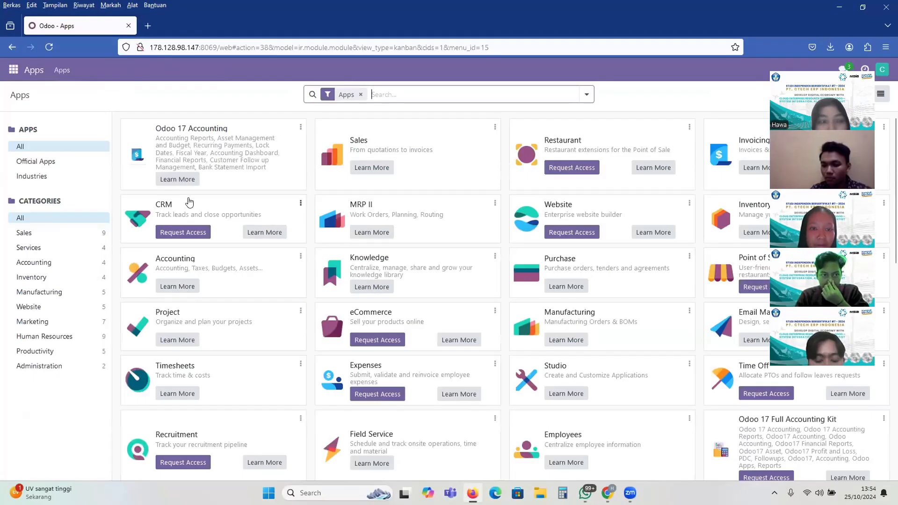
Step: Create a new request for quotation in Purchase with the numbered Azure Interior entry as the vendor
{"action": "left_click", "coordinate": [13, 71]}
{"action": "left_click", "coordinate": [24, 161]}
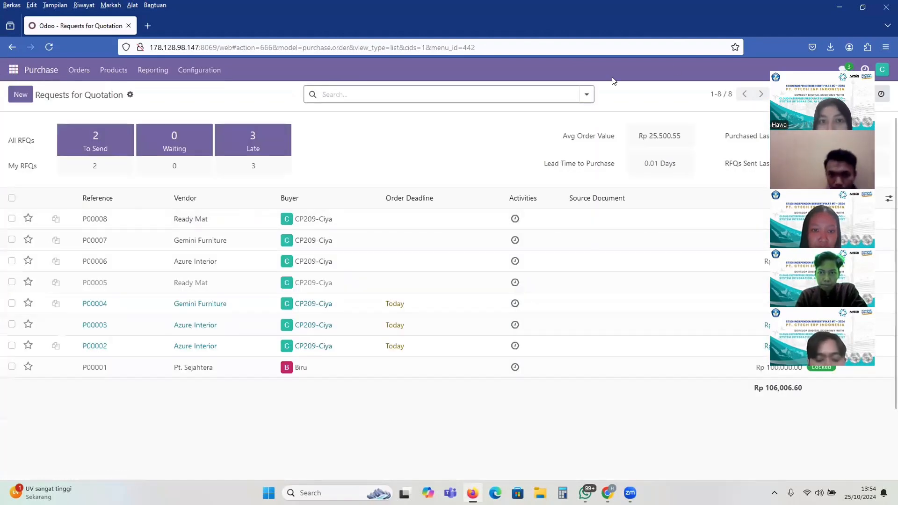
{"action": "left_click", "coordinate": [25, 95]}
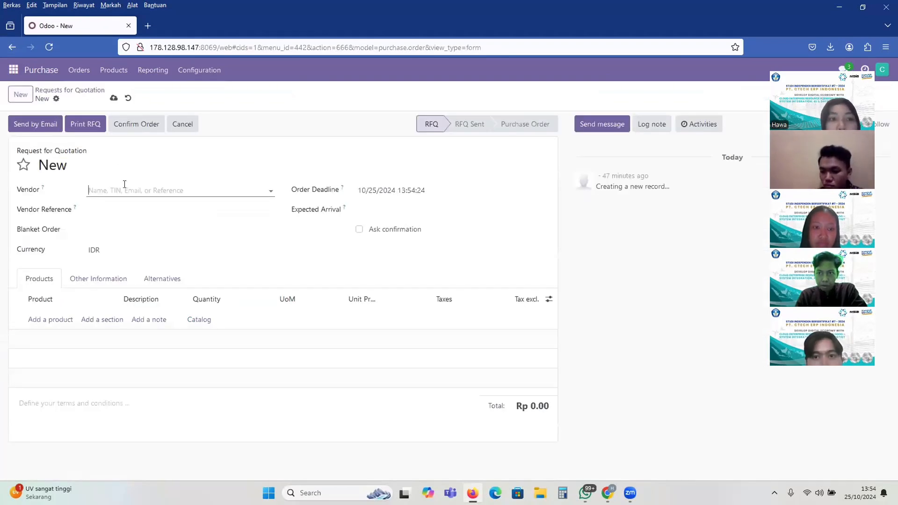
{"action": "left_click", "coordinate": [143, 189]}
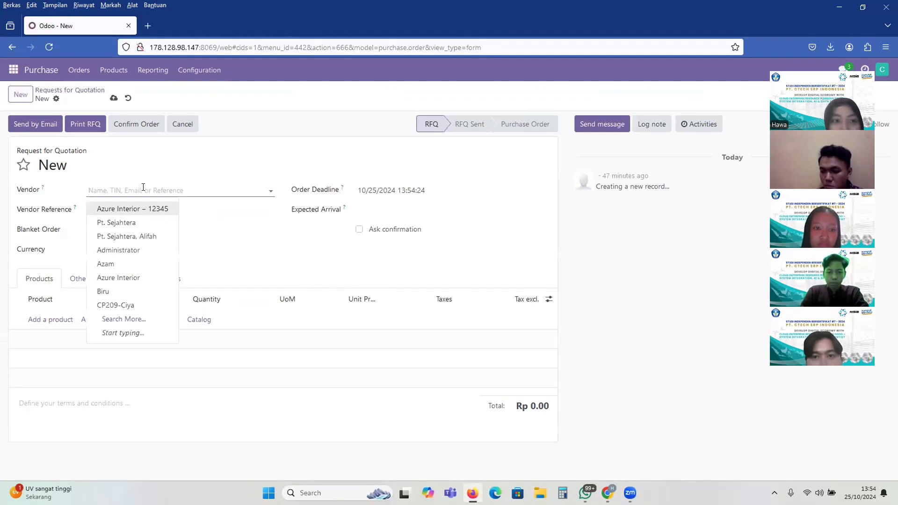
{"action": "left_click", "coordinate": [149, 207]}
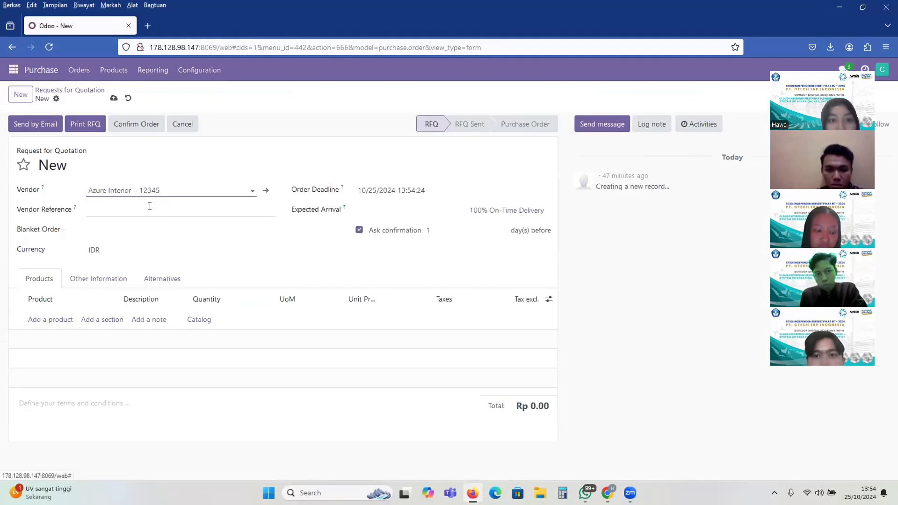
Step: Set the request's expected arrival to 10/30/2024 13:00:00
{"action": "left_click", "coordinate": [396, 212]}
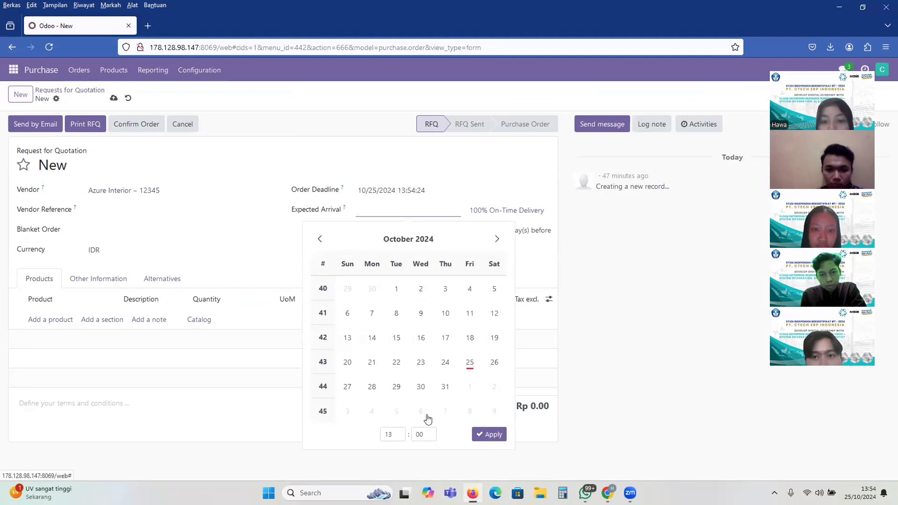
{"action": "left_click", "coordinate": [422, 387]}
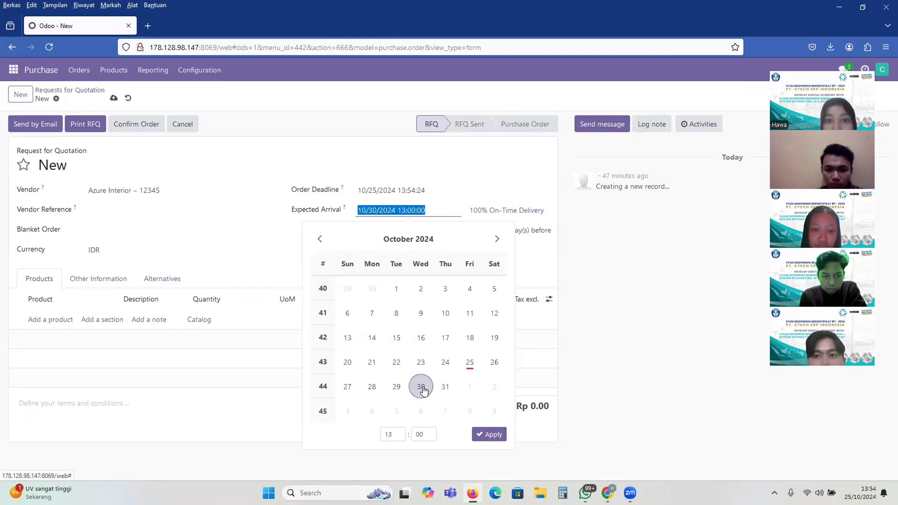
{"action": "left_click", "coordinate": [488, 435]}
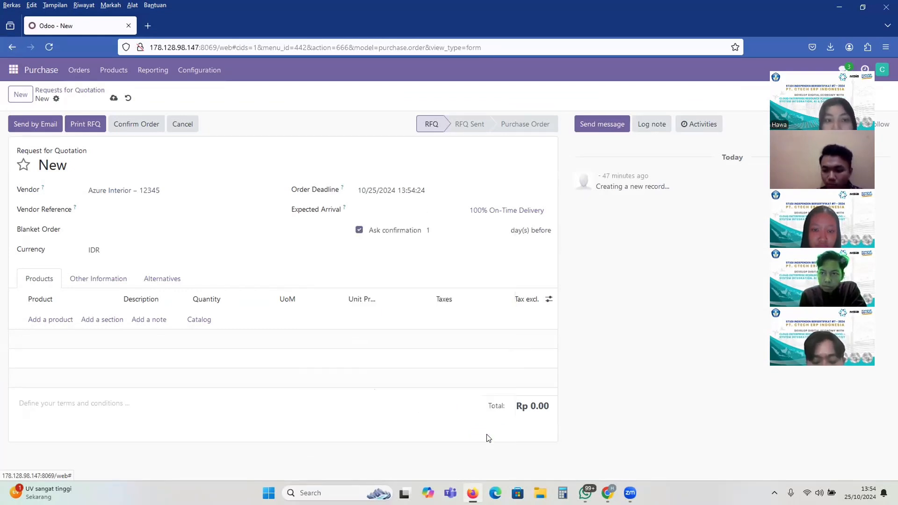
Step: Add the product [FURN_0629] Individual Workplace to the request, finding it through the full product search
{"action": "left_click", "coordinate": [51, 320]}
{"action": "left_click", "coordinate": [113, 319]}
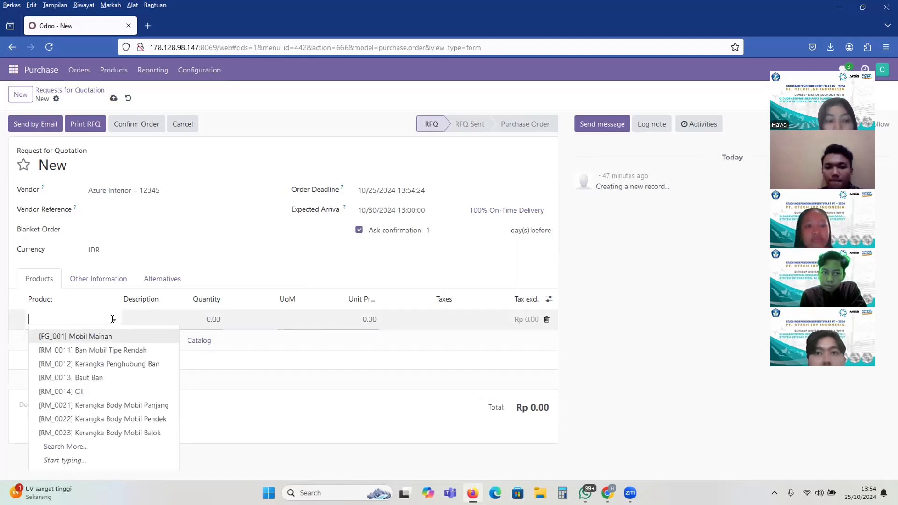
{"action": "left_click", "coordinate": [78, 447]}
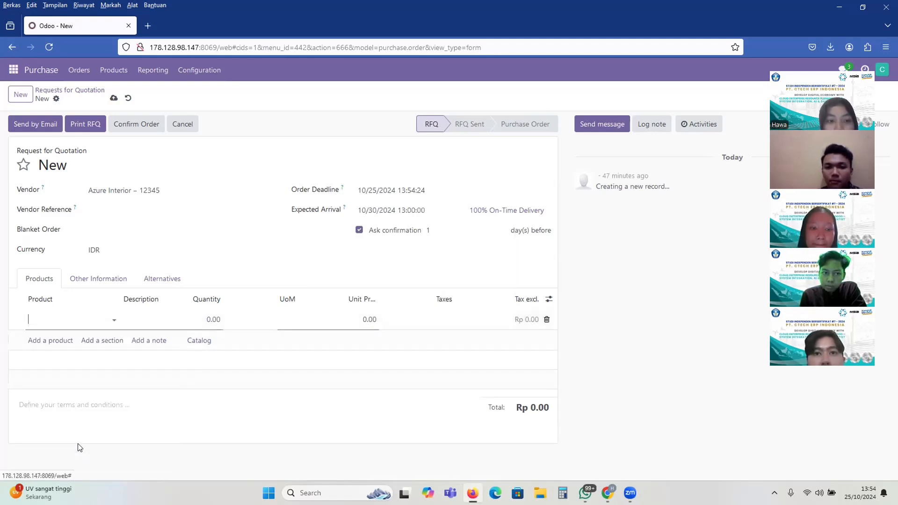
{"action": "scroll", "coordinate": [298, 337], "scroll_direction": "down", "scroll_amount": 2}
{"action": "left_click", "coordinate": [381, 338]}
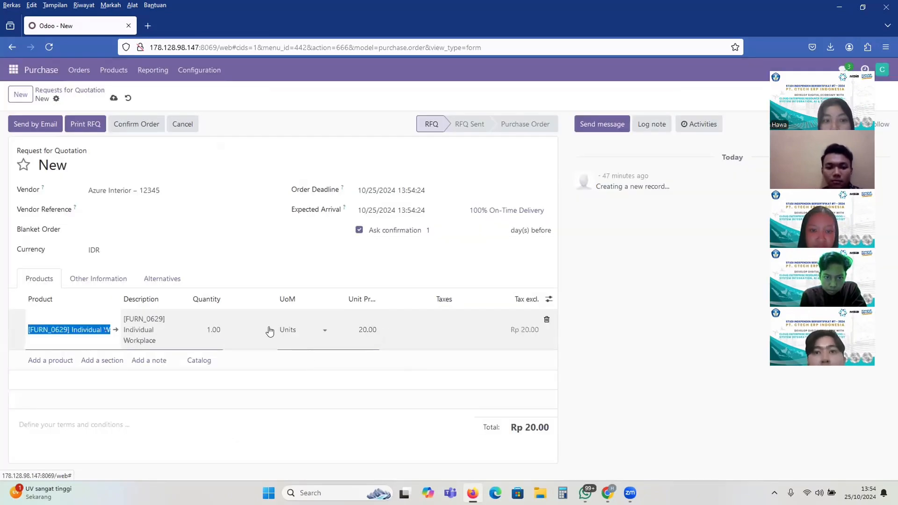
Step: Set the Individual Workplace line to a quantity of 100 with the PPN IN 11% tax, and save the request
{"action": "left_click", "coordinate": [205, 323]}
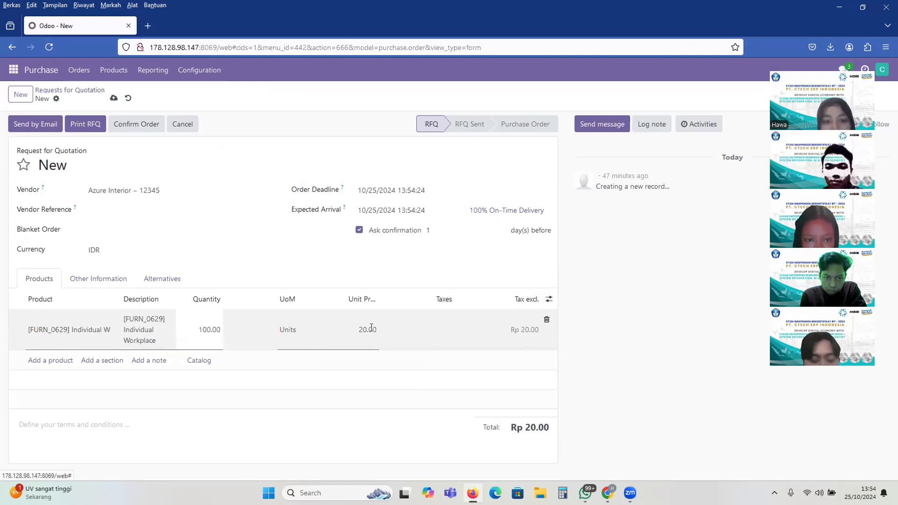
{"action": "left_click", "coordinate": [449, 326]}
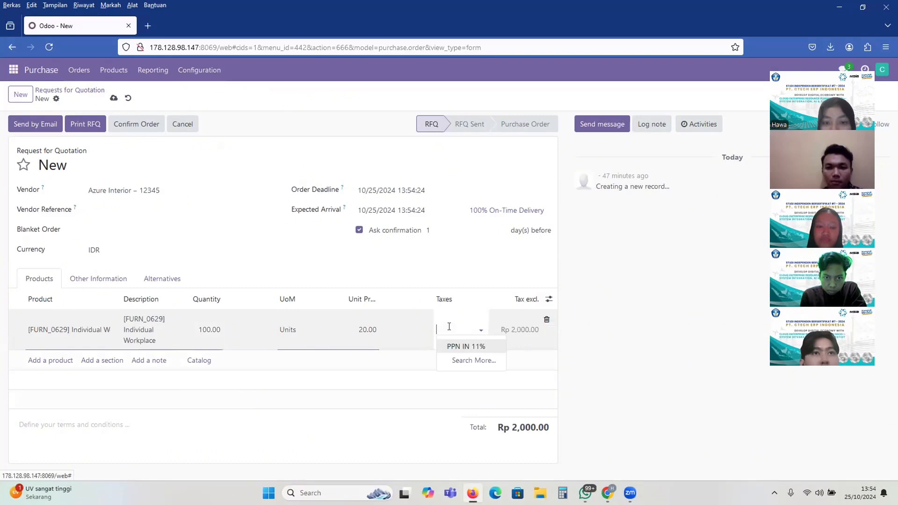
{"action": "left_click", "coordinate": [483, 346]}
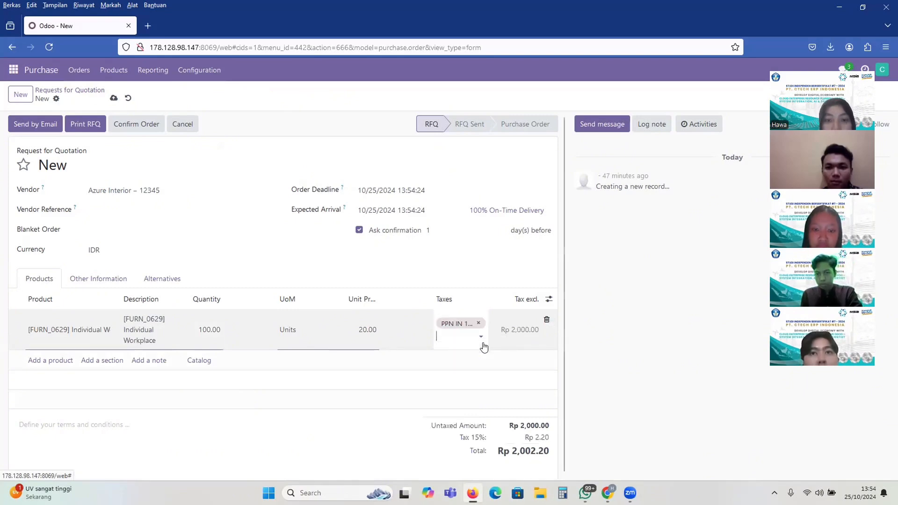
{"action": "left_click", "coordinate": [363, 449]}
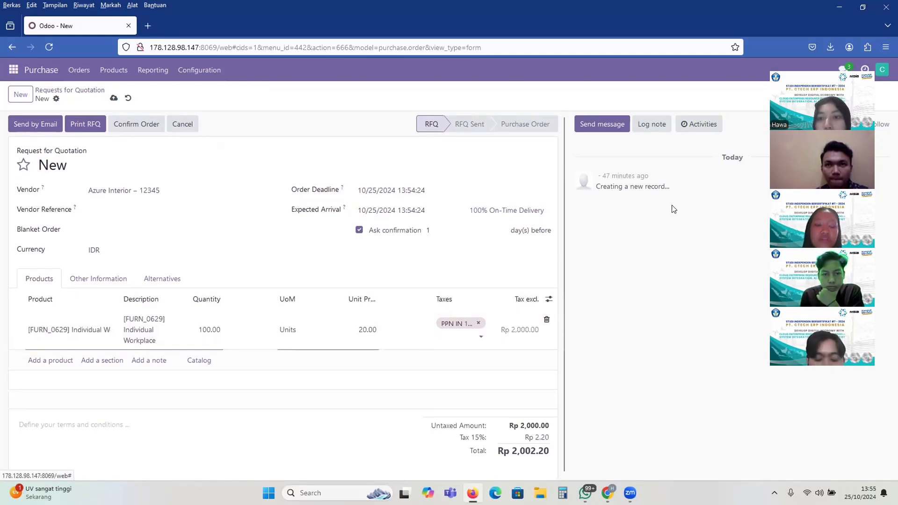
{"action": "left_click", "coordinate": [114, 98]}
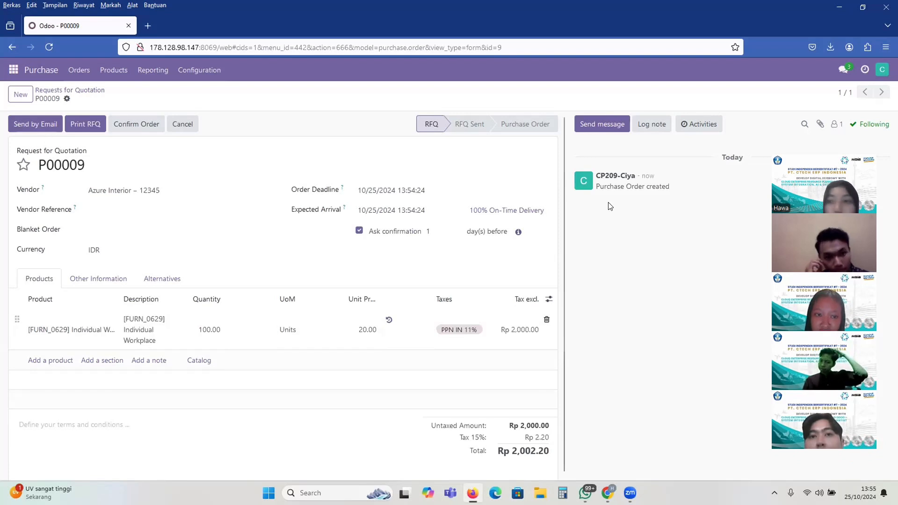
Step: Examine the contact record of the request's follower and return to the request
{"action": "left_click", "coordinate": [832, 128]}
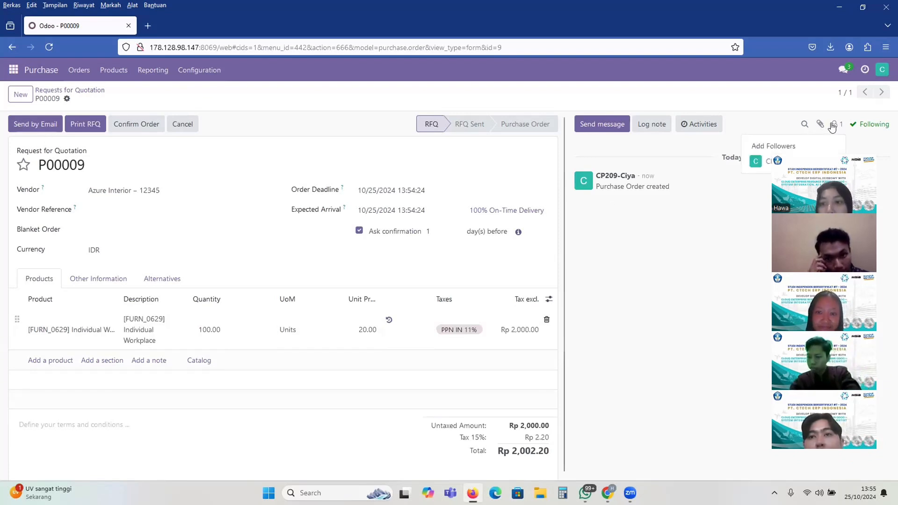
{"action": "left_click", "coordinate": [765, 163]}
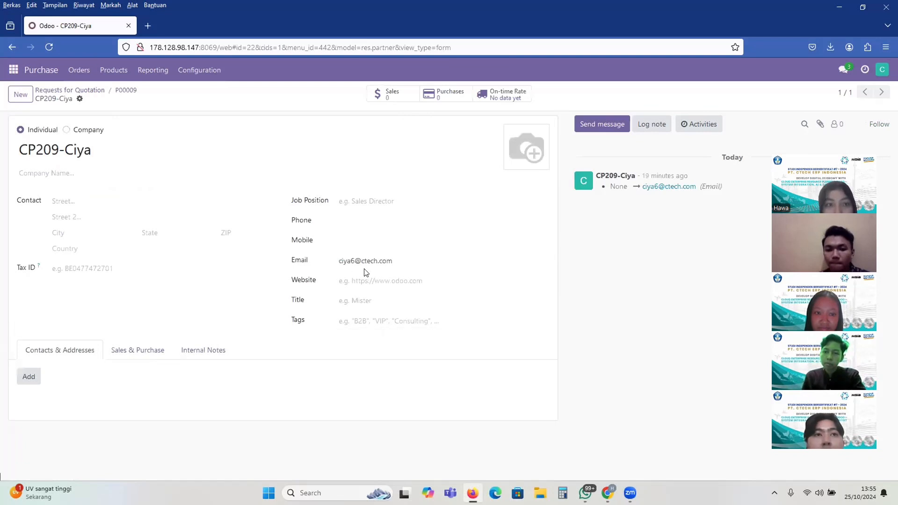
{"action": "left_click", "coordinate": [12, 47]}
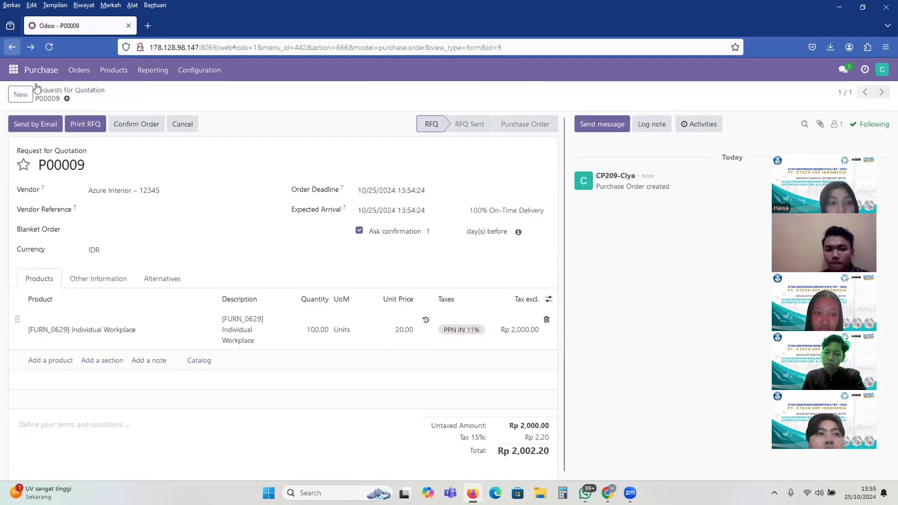
Step: Send the request for quotation to Azure Interior by email using the prefilled message and attached PDF
{"action": "left_click", "coordinate": [37, 123]}
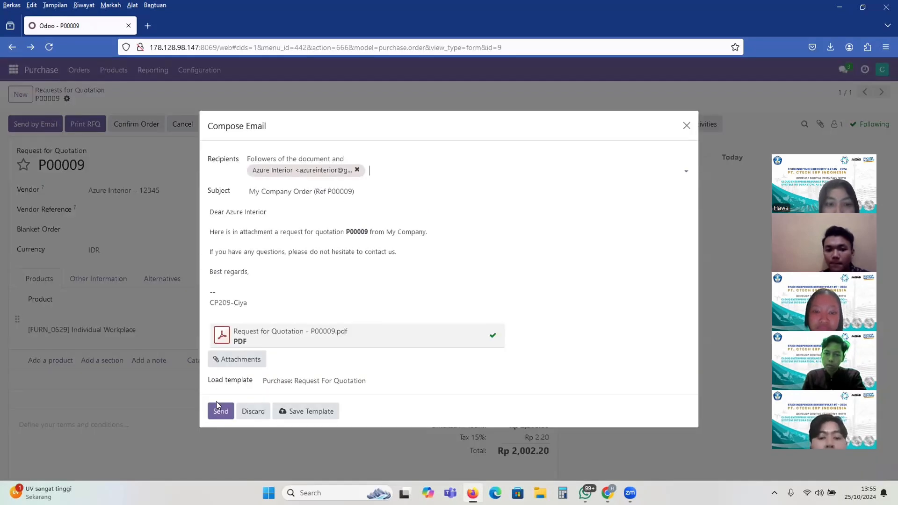
{"action": "left_click", "coordinate": [218, 408]}
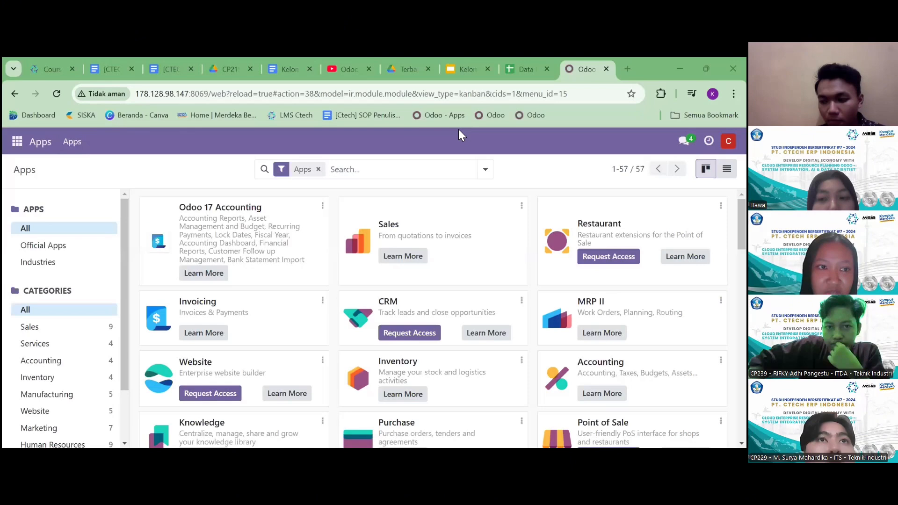
Step: Switch to the other user's session and open request for quotation P00009 in Purchase
{"action": "left_click", "coordinate": [25, 146]}
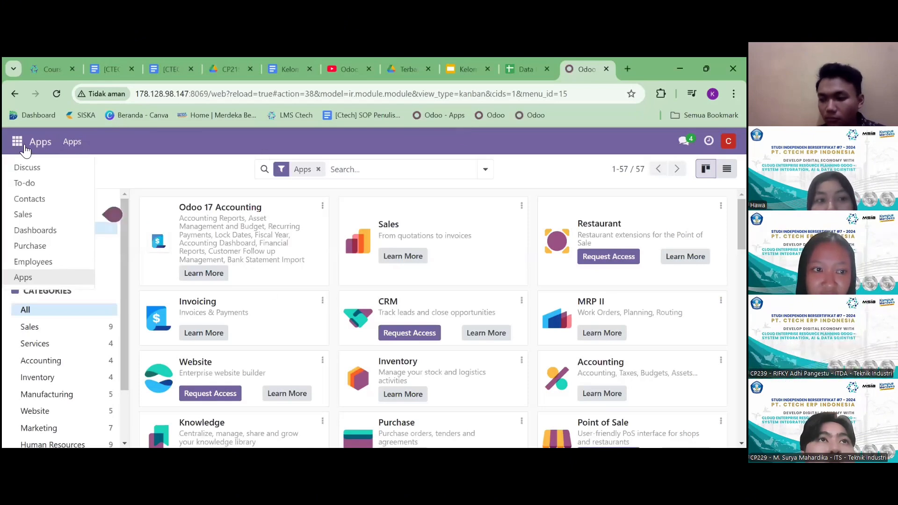
{"action": "left_click", "coordinate": [59, 246]}
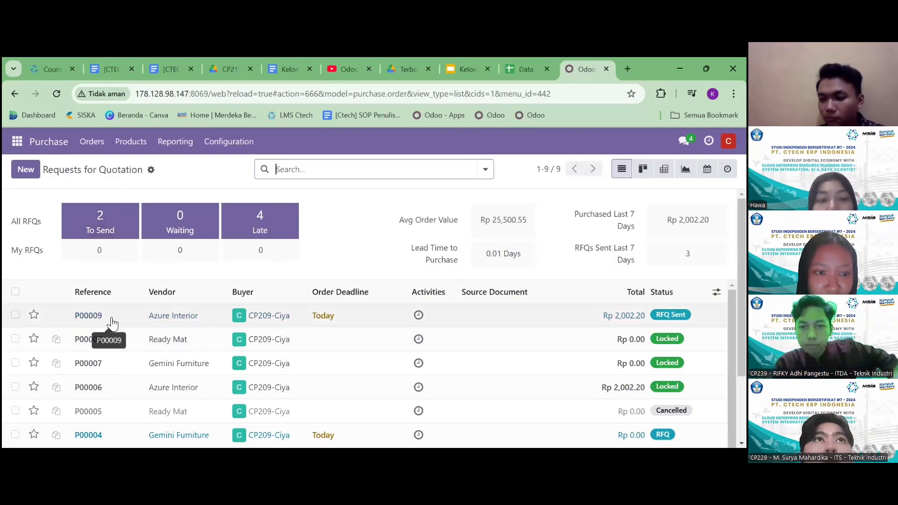
{"action": "left_click", "coordinate": [134, 320]}
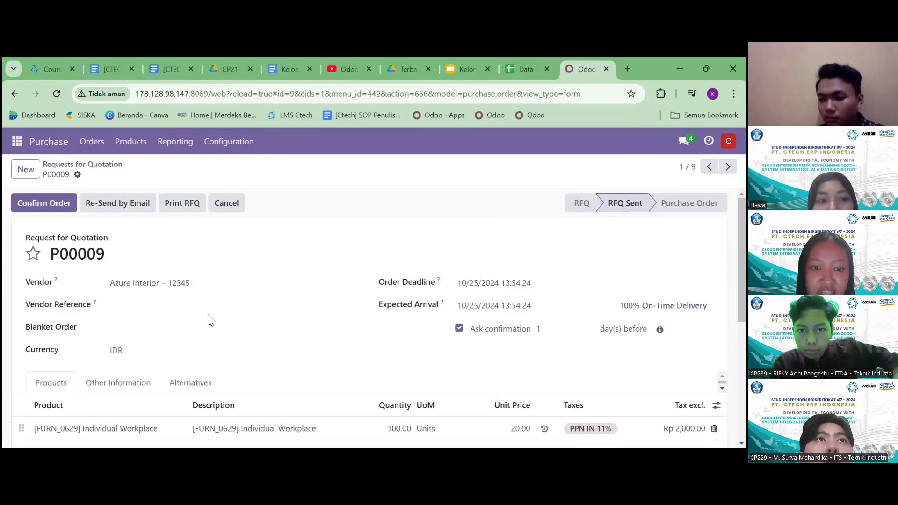
Step: Create an alternative to request P00009 for the vendor Gemini Furniture with its products copied
{"action": "scroll", "coordinate": [206, 317], "scroll_direction": "down", "scroll_amount": 2}
{"action": "left_click", "coordinate": [201, 333]}
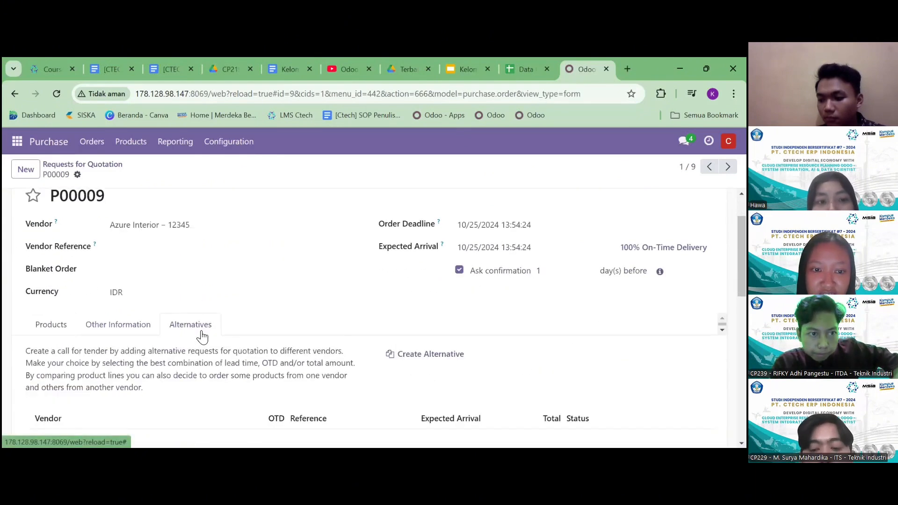
{"action": "left_click", "coordinate": [427, 359]}
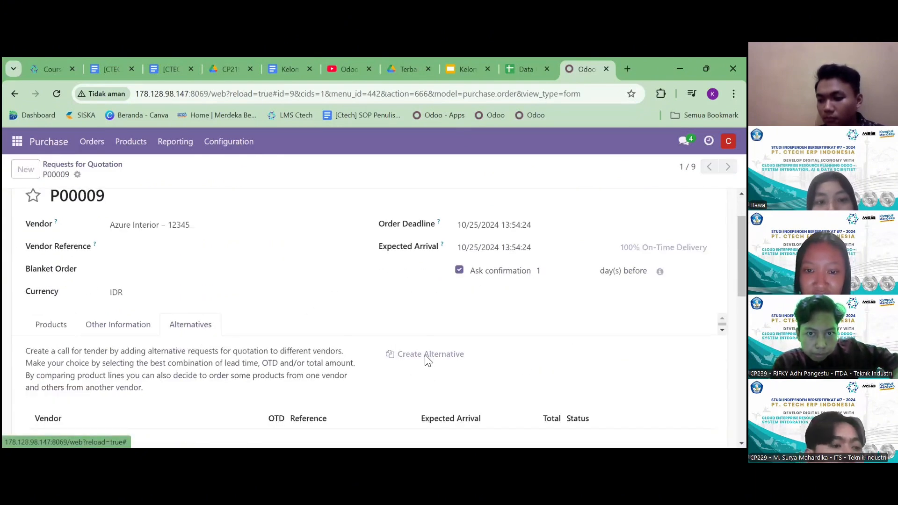
{"action": "left_click", "coordinate": [200, 288]}
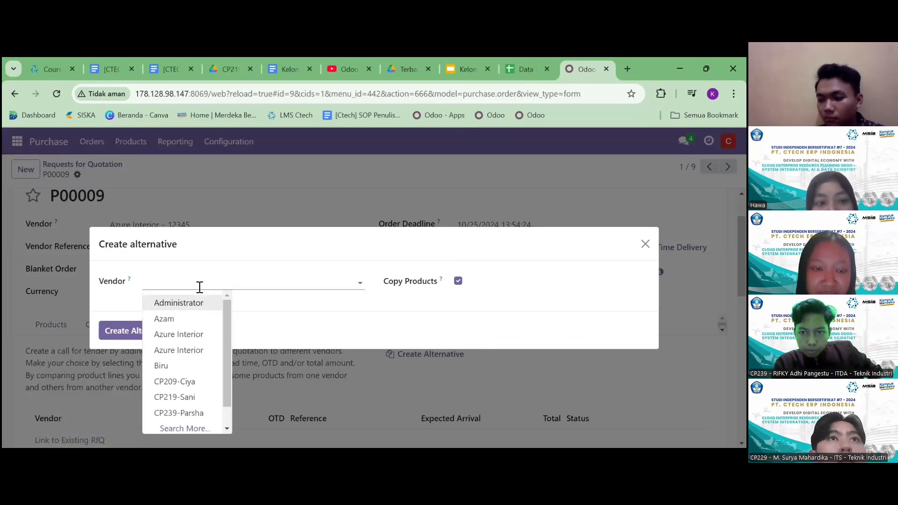
{"action": "type", "text": "Gemi"}
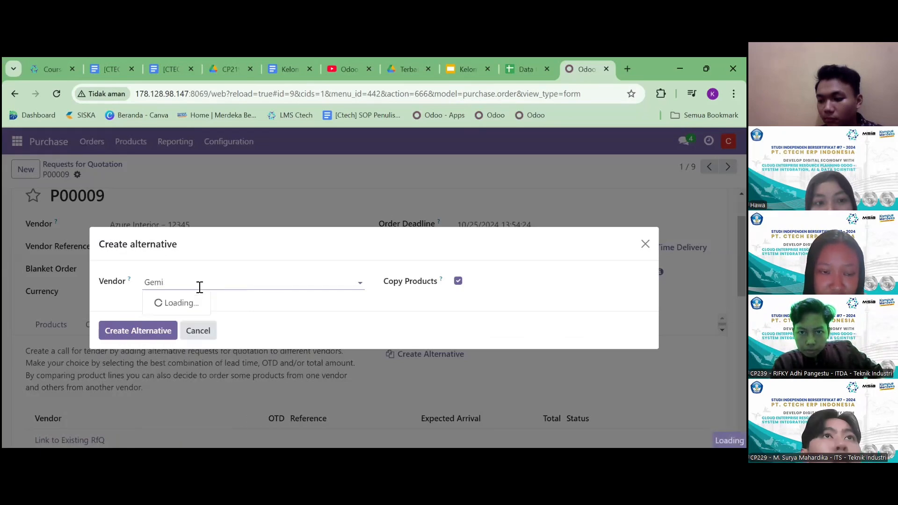
{"action": "left_click", "coordinate": [201, 305]}
{"action": "left_click", "coordinate": [149, 334]}
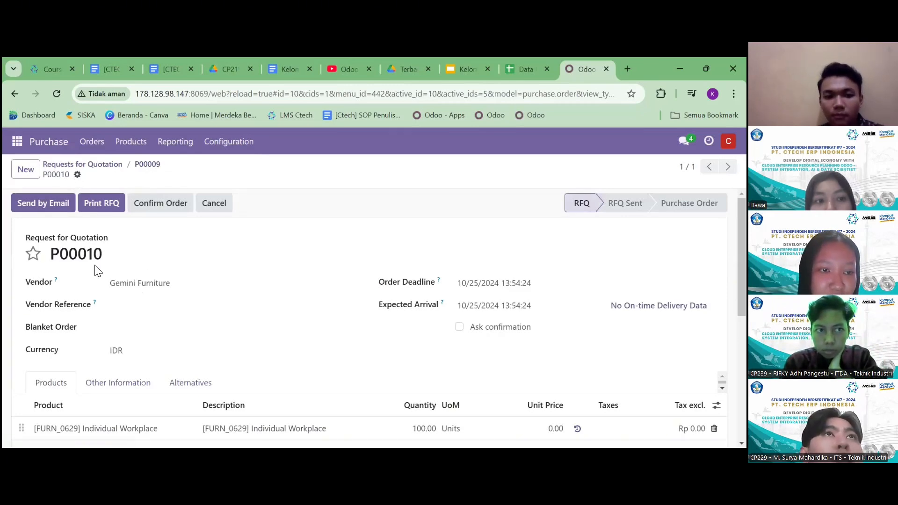
Step: Create a further alternative from the Gemini Furniture request for the vendor Ready Mat with products copied, and look over the new request
{"action": "scroll", "coordinate": [185, 248], "scroll_direction": "down", "scroll_amount": 2}
{"action": "scroll", "coordinate": [185, 248], "scroll_direction": "up", "scroll_amount": 2}
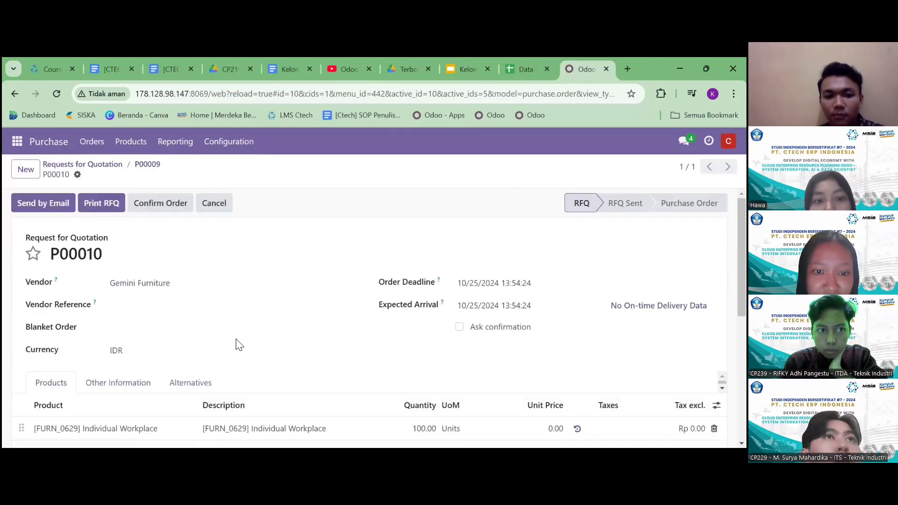
{"action": "left_click", "coordinate": [187, 384]}
{"action": "scroll", "coordinate": [410, 363], "scroll_direction": "down", "scroll_amount": 1}
{"action": "left_click", "coordinate": [411, 357]}
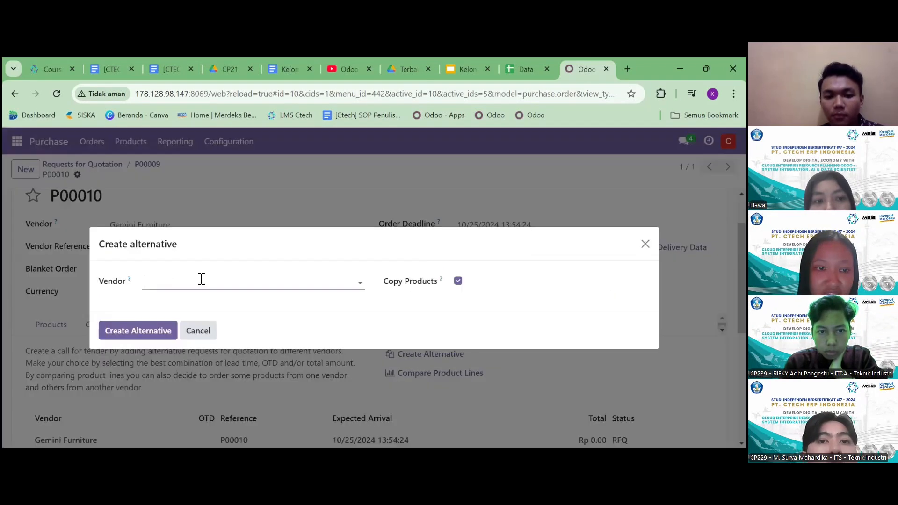
{"action": "left_click", "coordinate": [202, 281]}
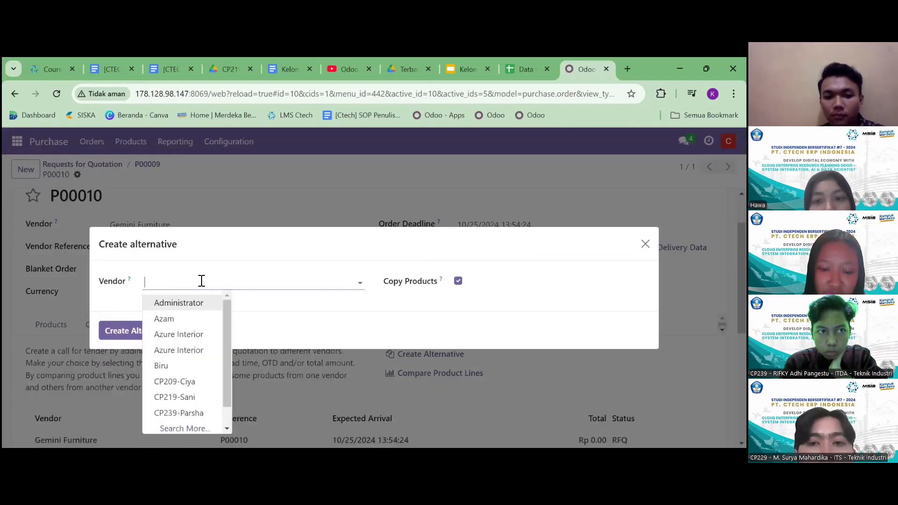
{"action": "type", "text": "Read"}
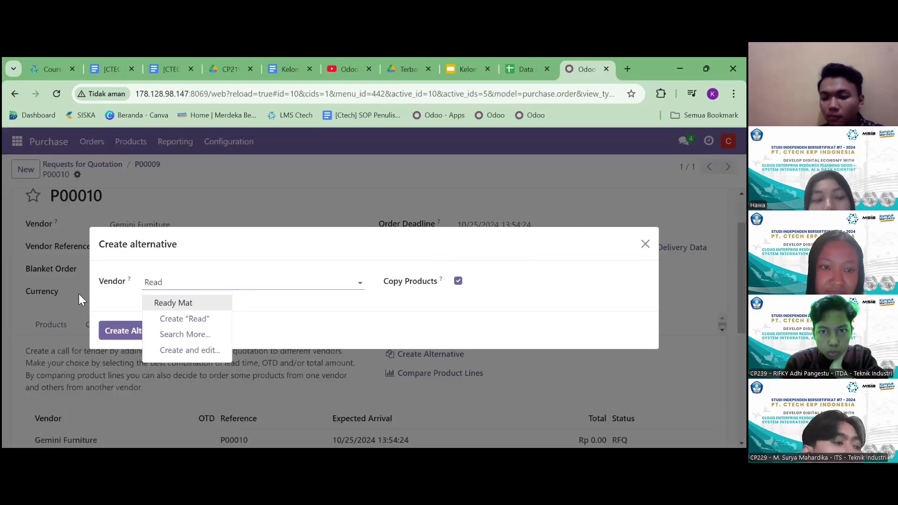
{"action": "left_click", "coordinate": [194, 305]}
{"action": "left_click", "coordinate": [151, 331]}
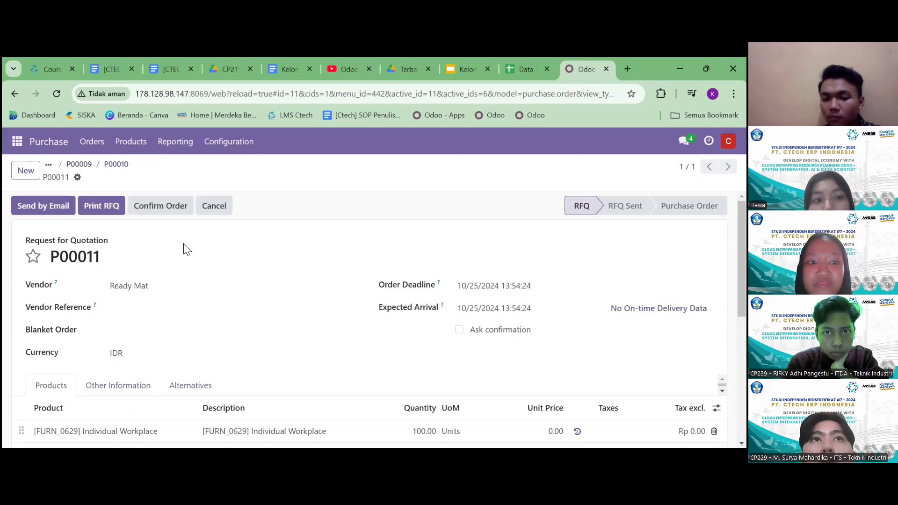
{"action": "scroll", "coordinate": [183, 247], "scroll_direction": "down", "scroll_amount": 5}
{"action": "scroll", "coordinate": [184, 246], "scroll_direction": "up", "scroll_amount": 5}
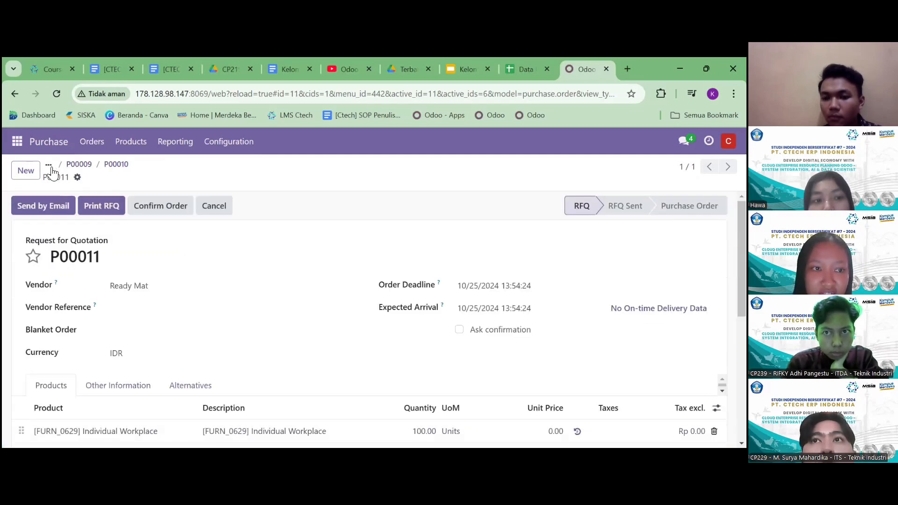
Step: In the purchase manager's session, open request P00009 for Azure Interior and confirm the order while keeping its alternatives
{"action": "left_click", "coordinate": [66, 151]}
{"action": "left_click", "coordinate": [90, 145]}
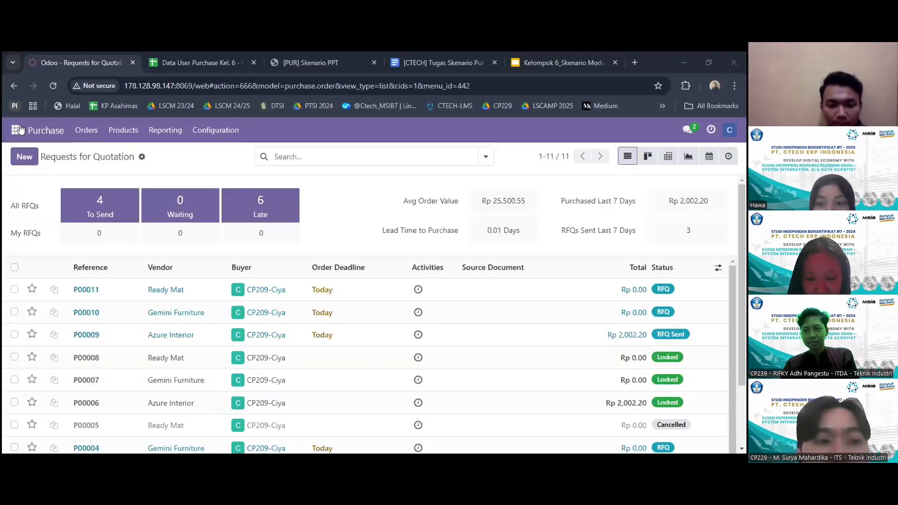
{"action": "left_click", "coordinate": [17, 130]}
{"action": "left_click", "coordinate": [6, 136]}
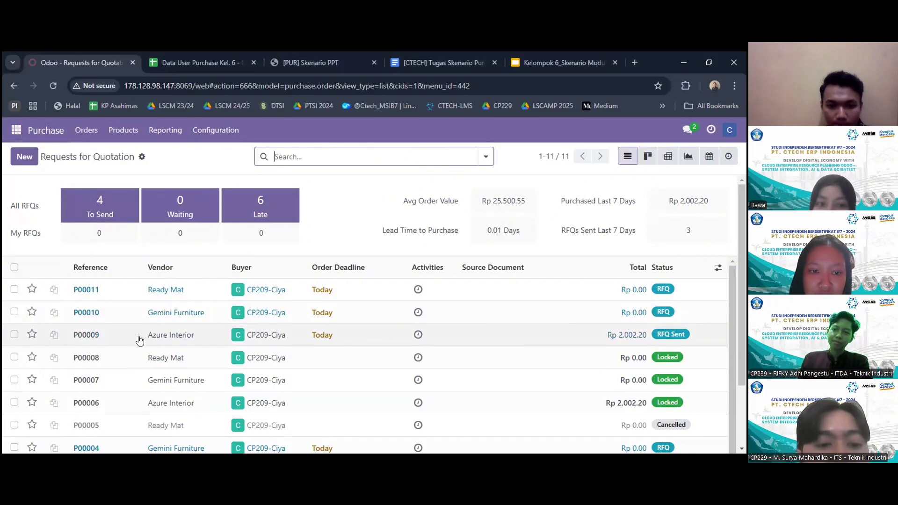
{"action": "left_click", "coordinate": [91, 336]}
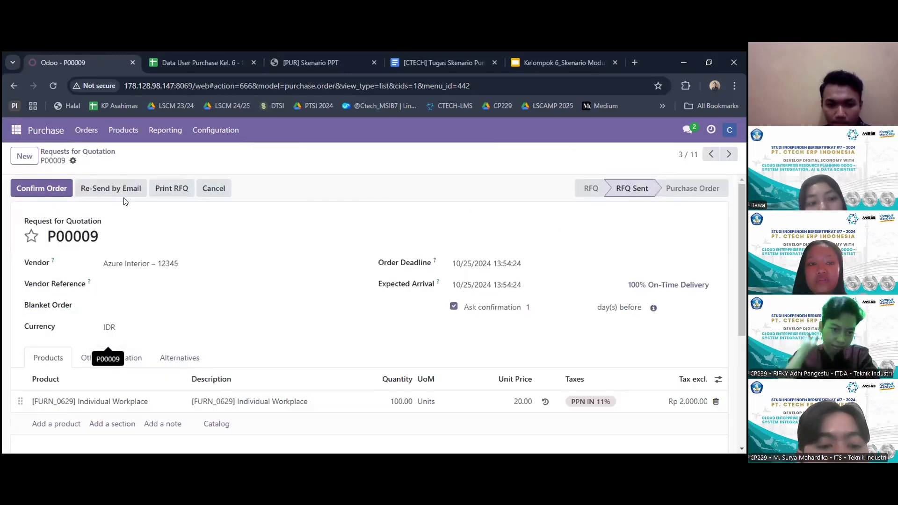
{"action": "left_click", "coordinate": [60, 191]}
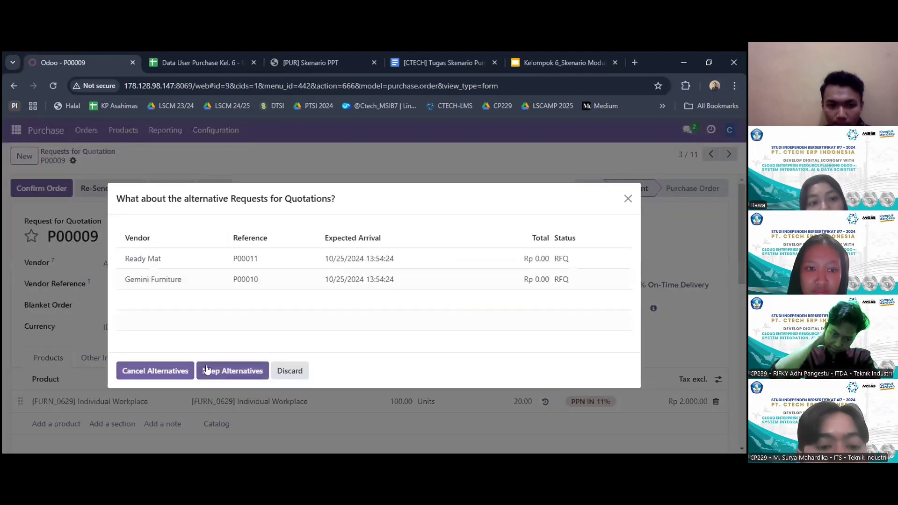
{"action": "left_click", "coordinate": [223, 367]}
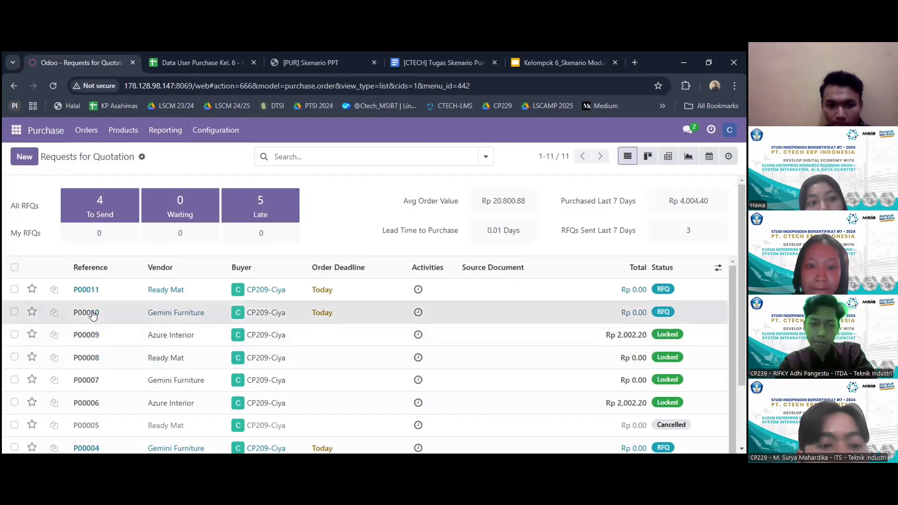
Step: Confirm requests P00010 for Gemini Furniture and P00011 for Ready Mat as purchase orders, and return to the request list
{"action": "left_click", "coordinate": [99, 313]}
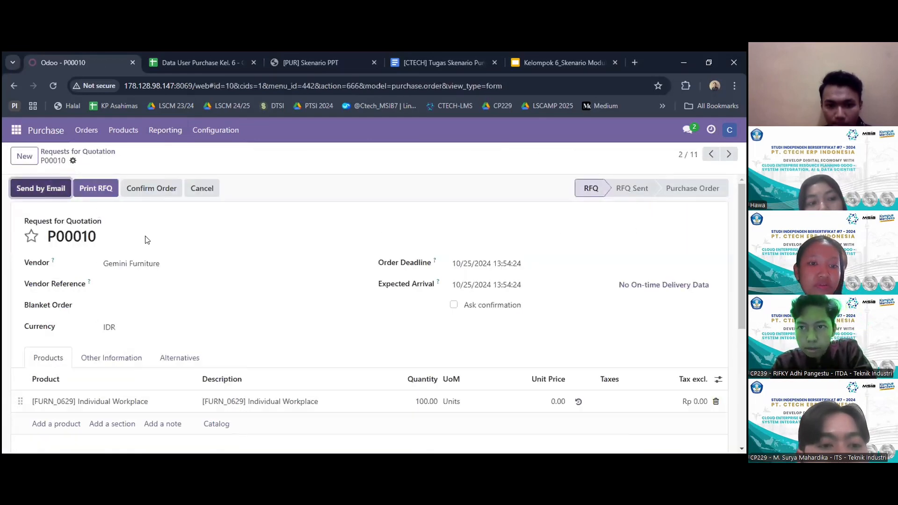
{"action": "left_click", "coordinate": [159, 195]}
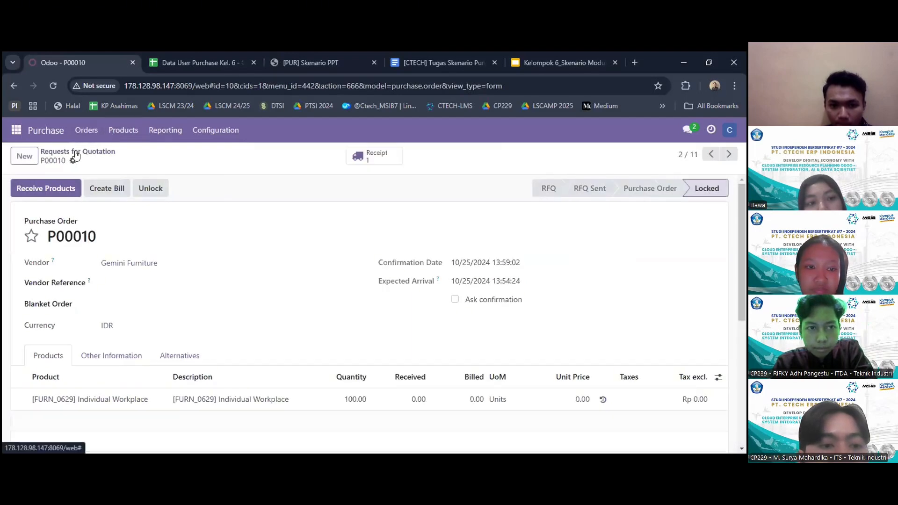
{"action": "left_click", "coordinate": [79, 152]}
{"action": "left_click", "coordinate": [93, 291]}
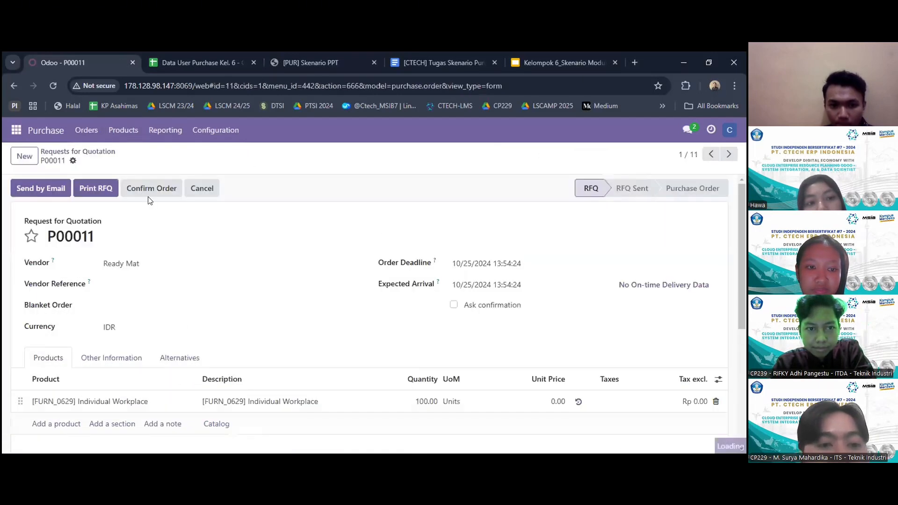
{"action": "left_click", "coordinate": [133, 181]}
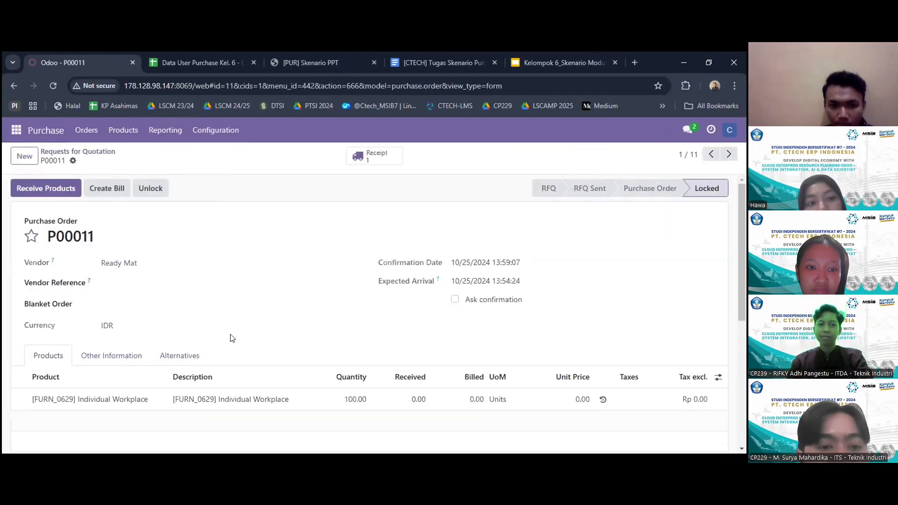
{"action": "left_click", "coordinate": [78, 152]}
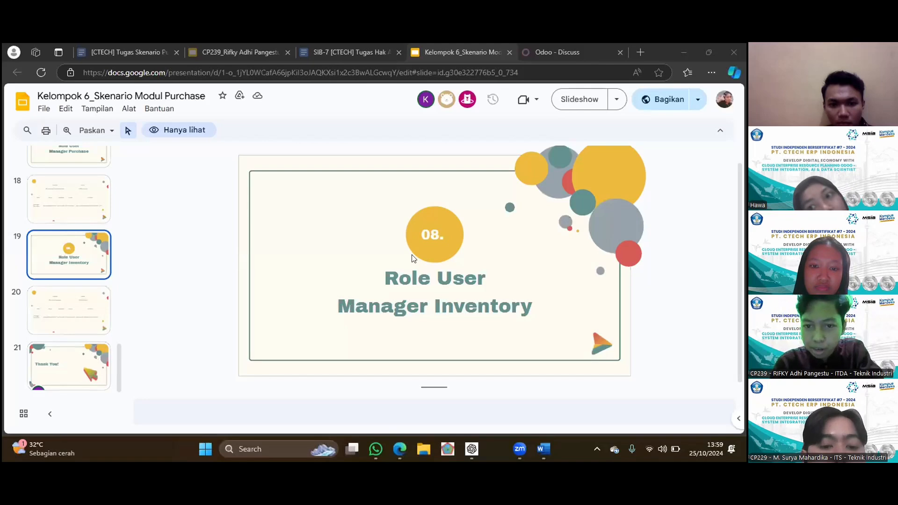
Step: Show the Manager Inventory role details slide and open the Purchase request list in that user's Odoo session
{"action": "left_click", "coordinate": [96, 303]}
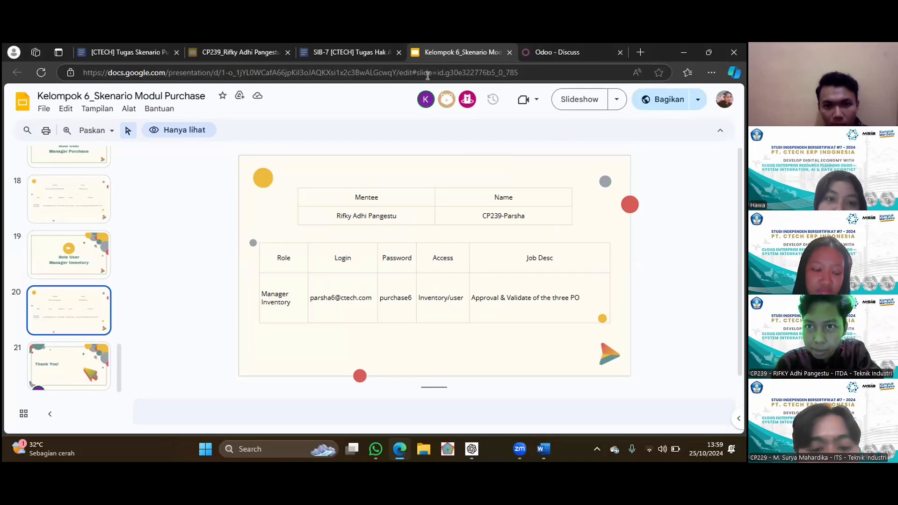
{"action": "left_click", "coordinate": [561, 52]}
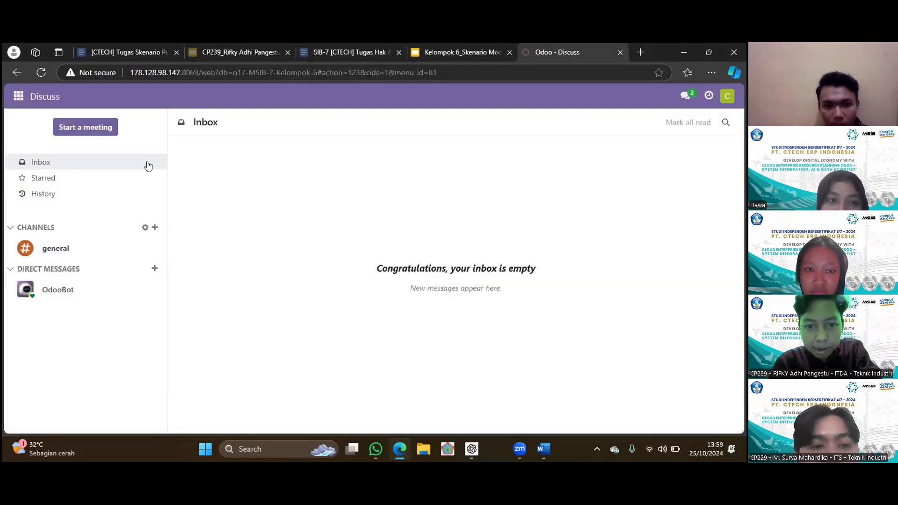
{"action": "left_click", "coordinate": [18, 96]}
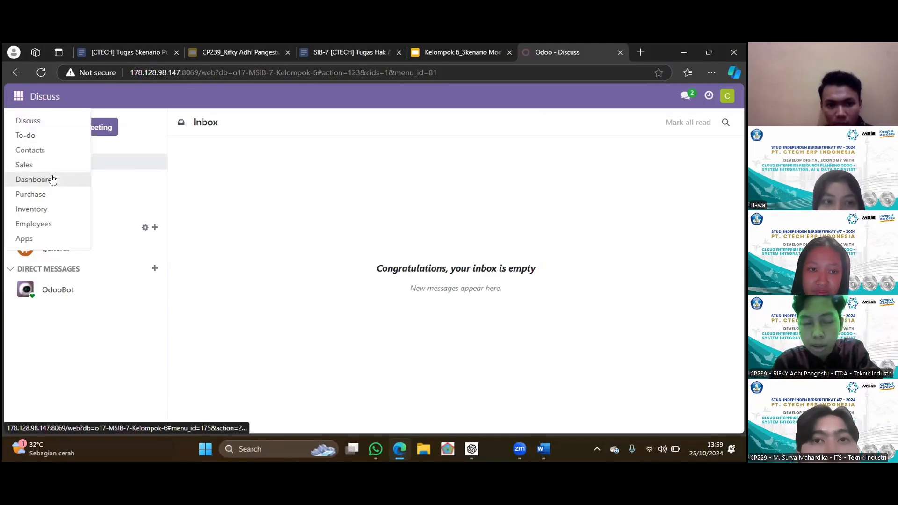
{"action": "left_click", "coordinate": [31, 194]}
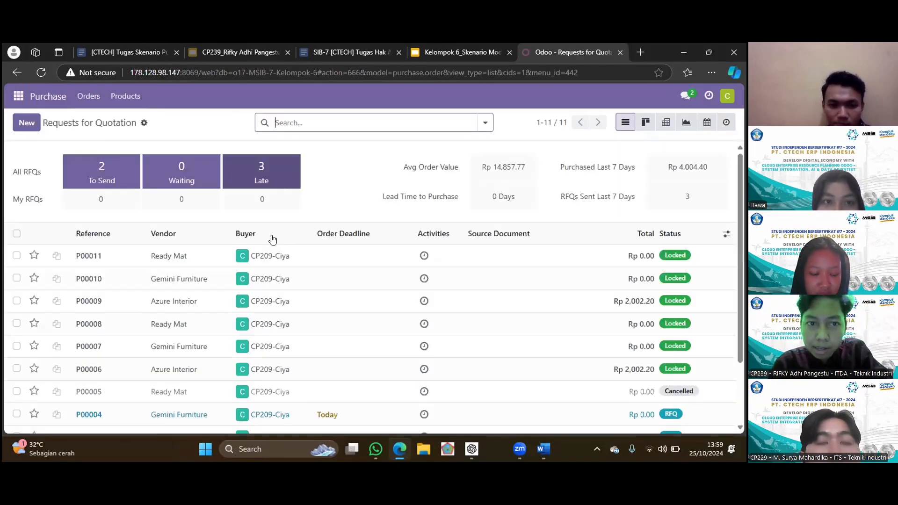
Step: Review Azure Interior purchase order P00009, receive its products and validate the receipt
{"action": "scroll", "coordinate": [273, 239], "scroll_direction": "down", "scroll_amount": 1}
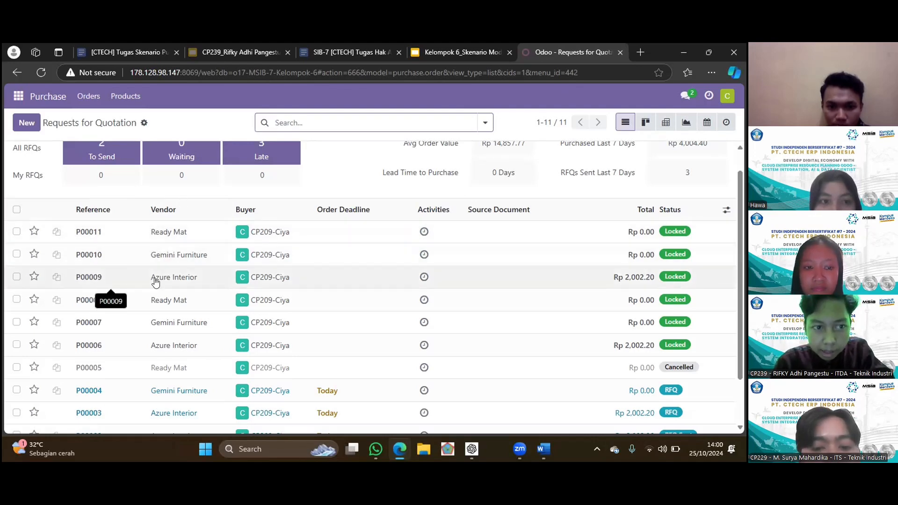
{"action": "left_click", "coordinate": [181, 281]}
{"action": "scroll", "coordinate": [251, 237], "scroll_direction": "down", "scroll_amount": 2}
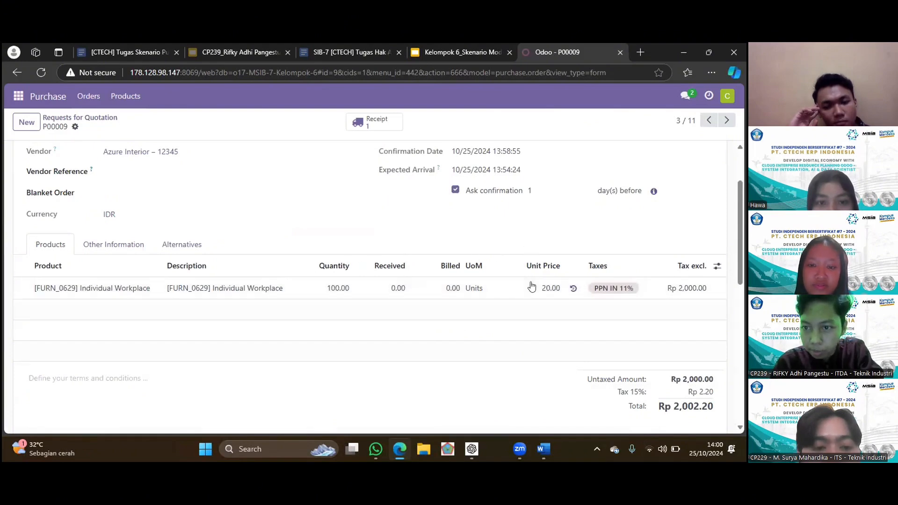
{"action": "scroll", "coordinate": [633, 369], "scroll_direction": "down", "scroll_amount": 2}
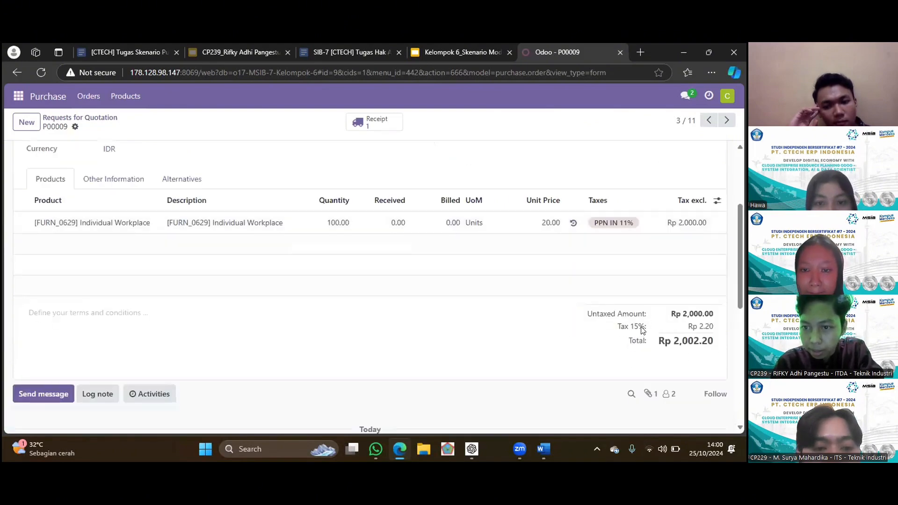
{"action": "scroll", "coordinate": [494, 305], "scroll_direction": "up", "scroll_amount": 4}
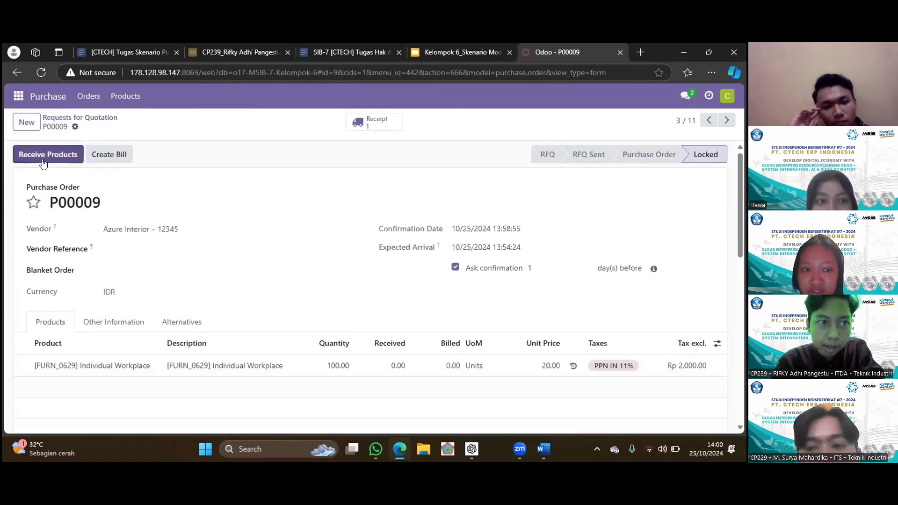
{"action": "left_click", "coordinate": [52, 157]}
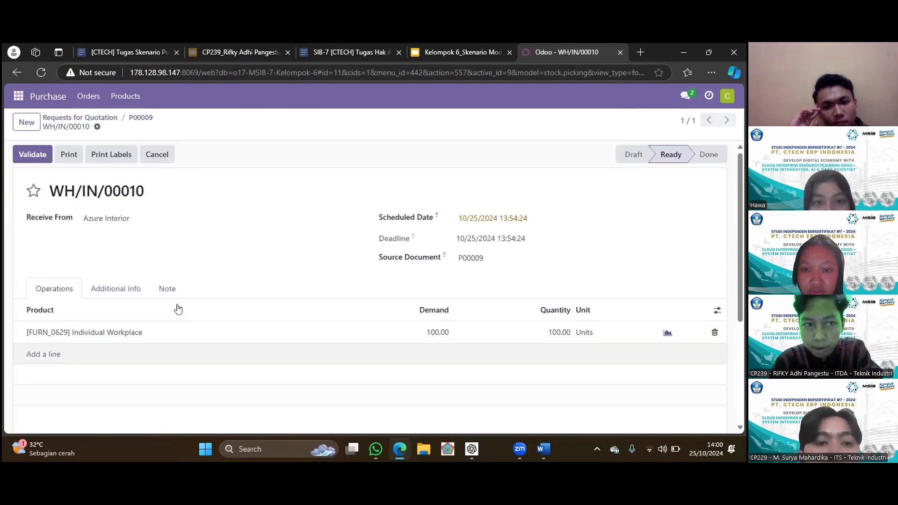
{"action": "left_click", "coordinate": [29, 148]}
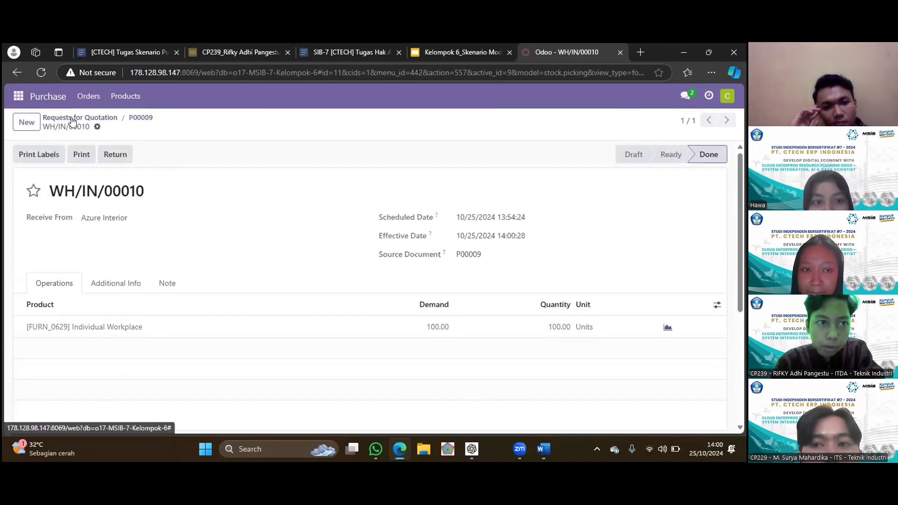
Step: Open Gemini Furniture purchase order P00010 from the request list, receive its products and validate the receipt after checking it
{"action": "left_click", "coordinate": [73, 120]}
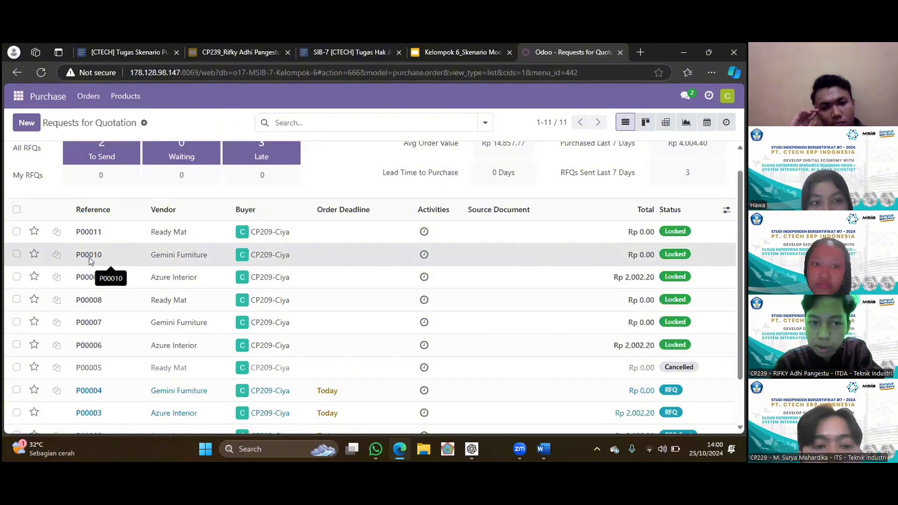
{"action": "left_click", "coordinate": [89, 258]}
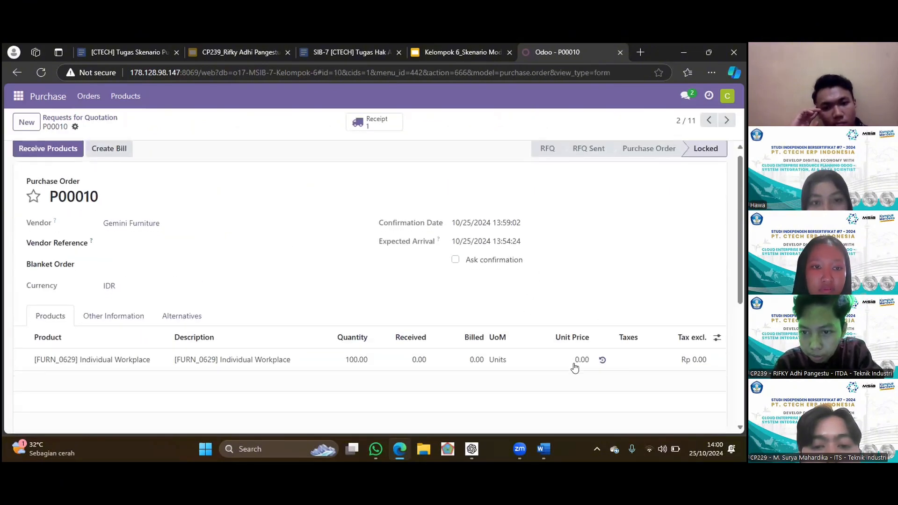
{"action": "left_click_drag", "start_coordinate": [577, 362], "coordinate": [568, 254]}
{"action": "scroll", "coordinate": [568, 255], "scroll_direction": "down", "scroll_amount": 1}
{"action": "left_click", "coordinate": [539, 365]}
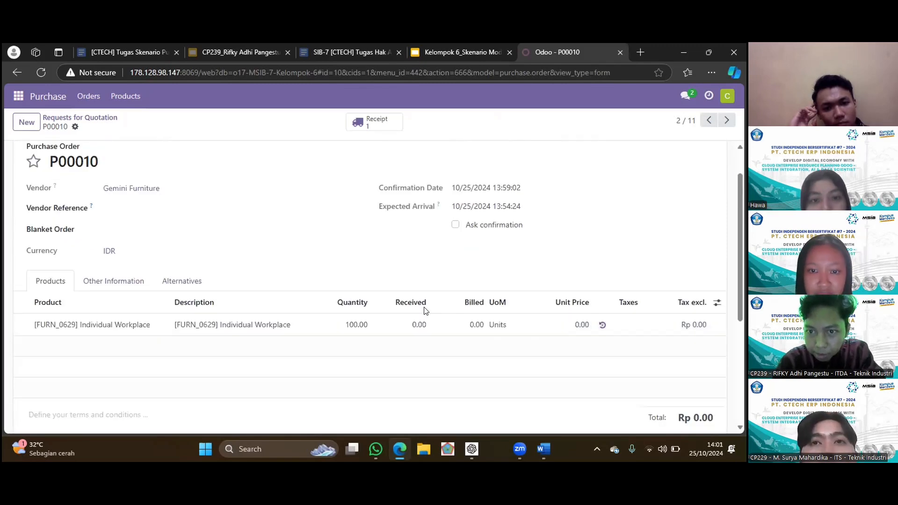
{"action": "scroll", "coordinate": [45, 172], "scroll_direction": "up", "scroll_amount": 1}
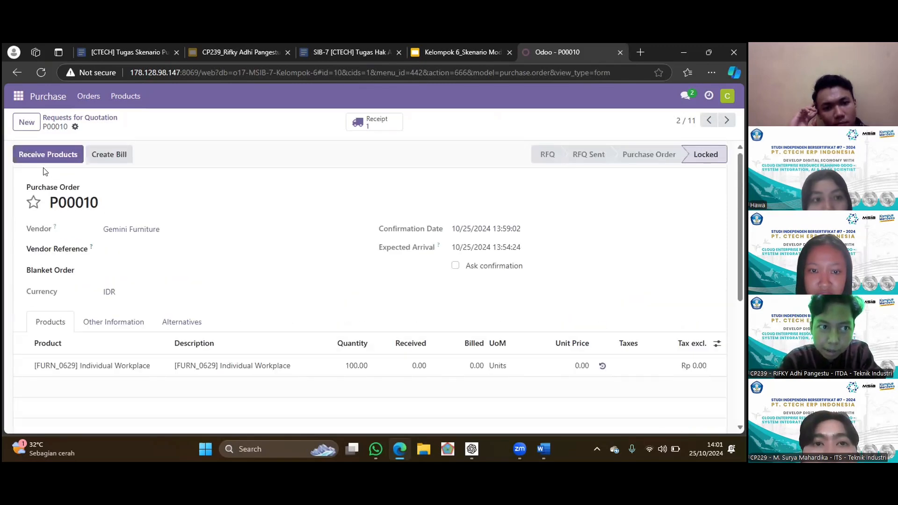
{"action": "left_click", "coordinate": [46, 154]}
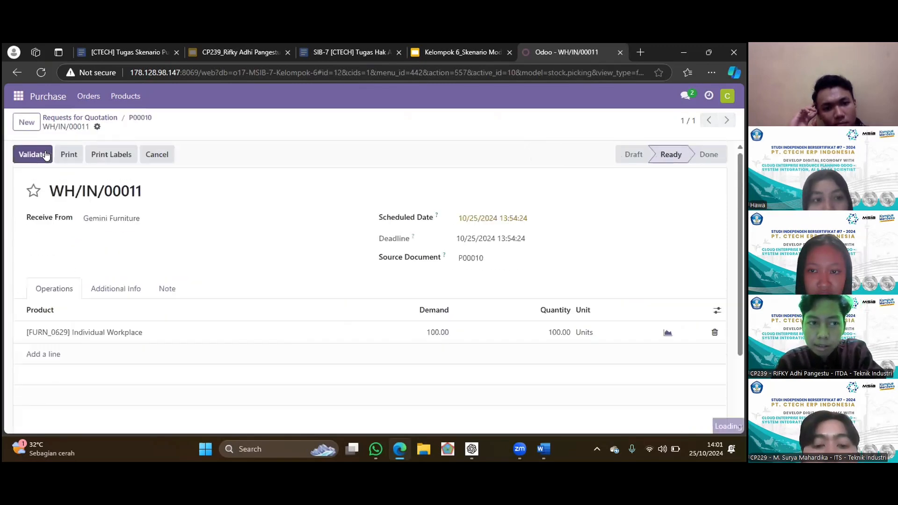
{"action": "scroll", "coordinate": [252, 257], "scroll_direction": "down", "scroll_amount": 1}
{"action": "scroll", "coordinate": [252, 257], "scroll_direction": "up", "scroll_amount": 1}
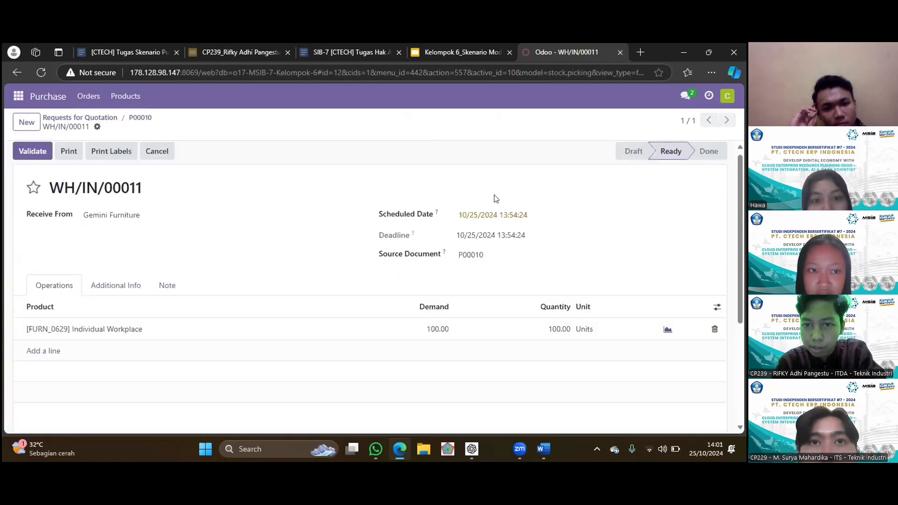
{"action": "scroll", "coordinate": [325, 223], "scroll_direction": "down", "scroll_amount": 3}
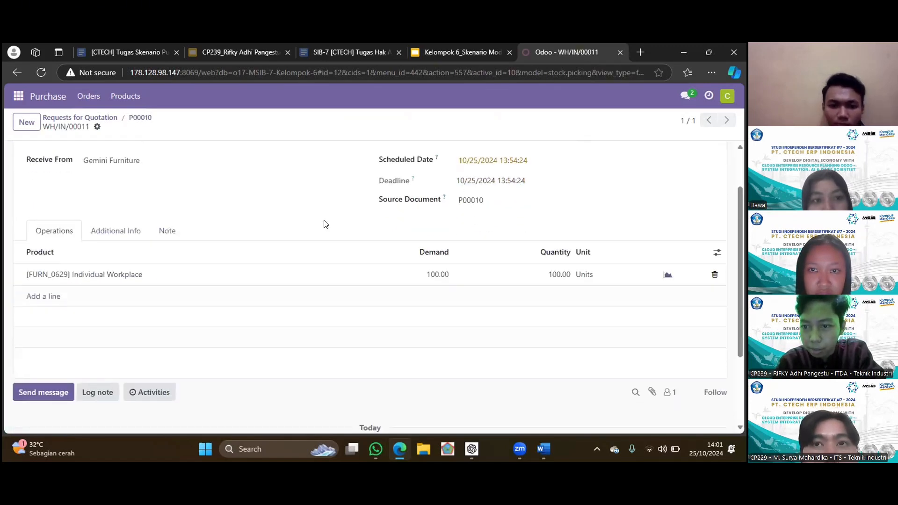
{"action": "scroll", "coordinate": [324, 220], "scroll_direction": "up", "scroll_amount": 3}
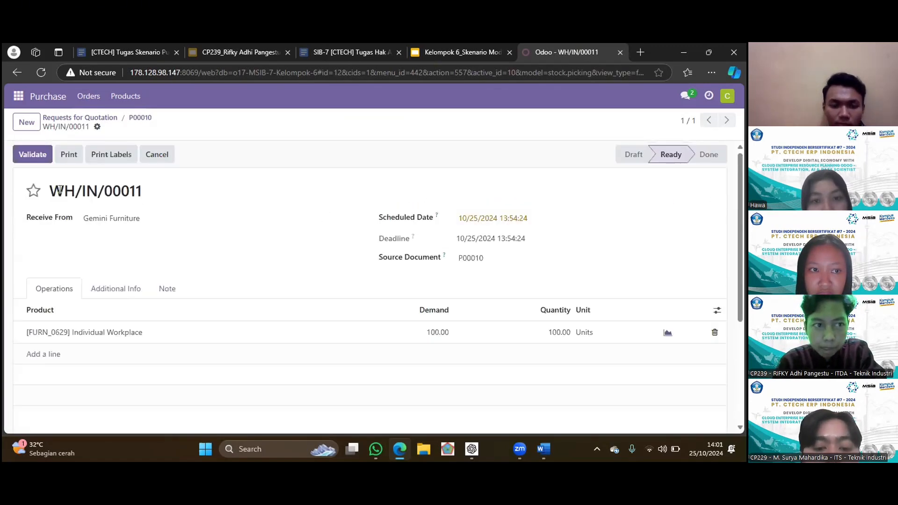
{"action": "left_click", "coordinate": [36, 162]}
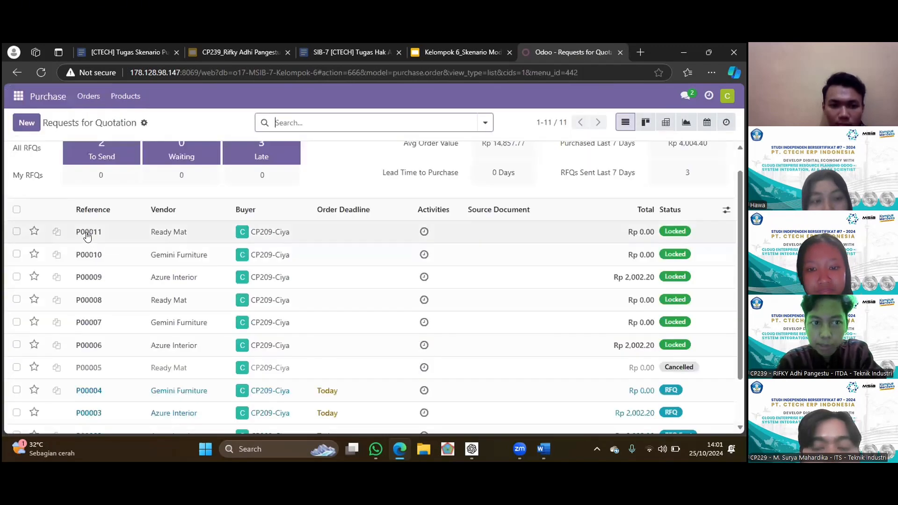
Step: Open Ready Mat purchase order P00011, receive its products and validate the receipt
{"action": "left_click", "coordinate": [109, 231]}
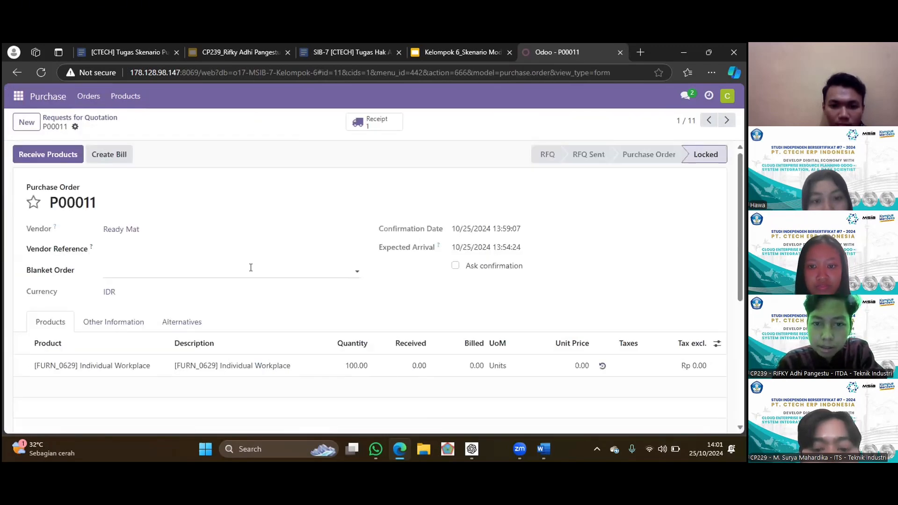
{"action": "scroll", "coordinate": [251, 266], "scroll_direction": "down", "scroll_amount": 1}
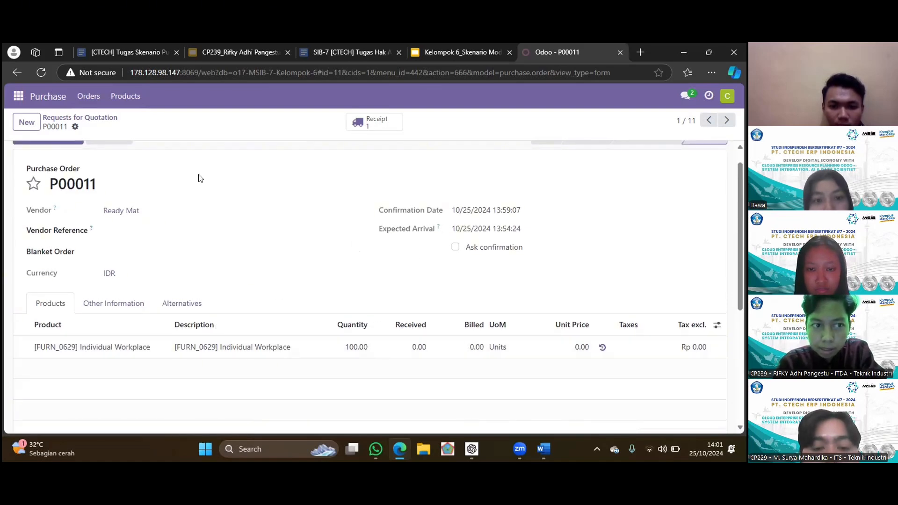
{"action": "scroll", "coordinate": [169, 173], "scroll_direction": "up", "scroll_amount": 1}
{"action": "left_click", "coordinate": [58, 148]}
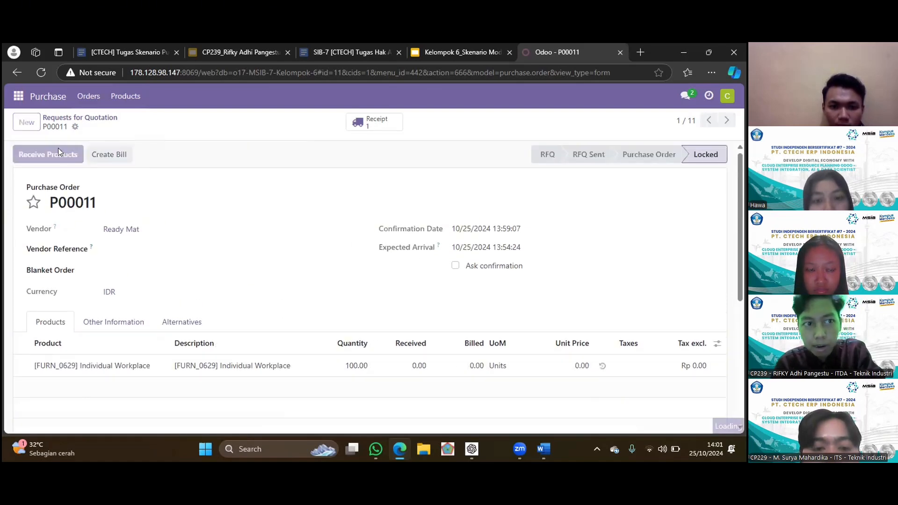
{"action": "left_click", "coordinate": [33, 154]}
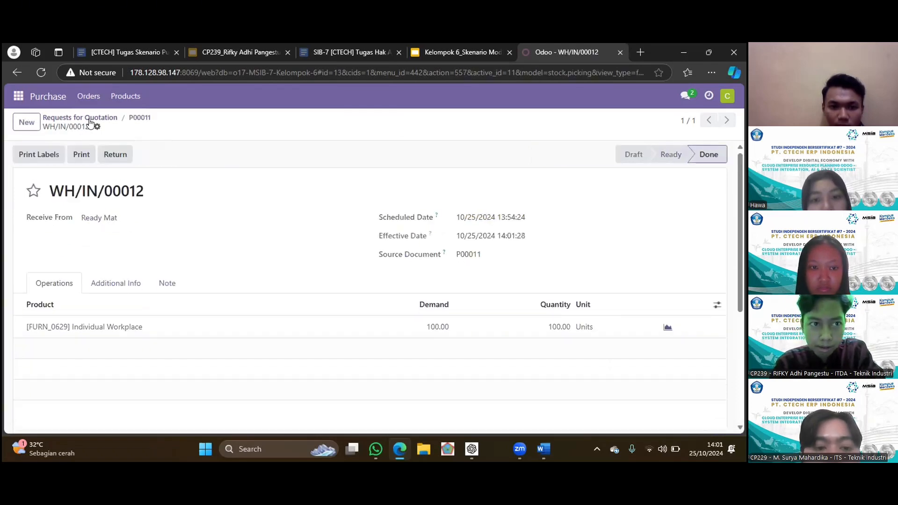